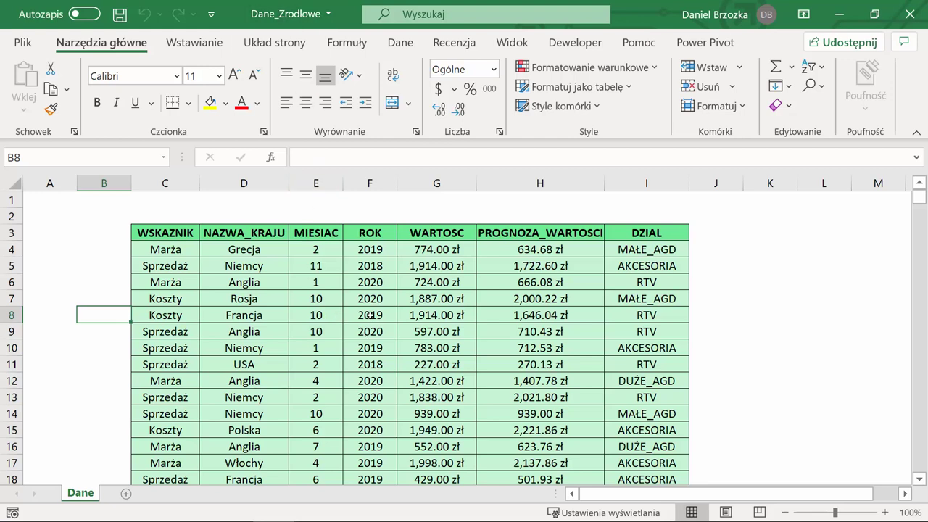
Insert a pivot table from the source data range Dane!$C$3:$I$4999 into the existing sheet at Dane!$K$3
left_click(370, 314)
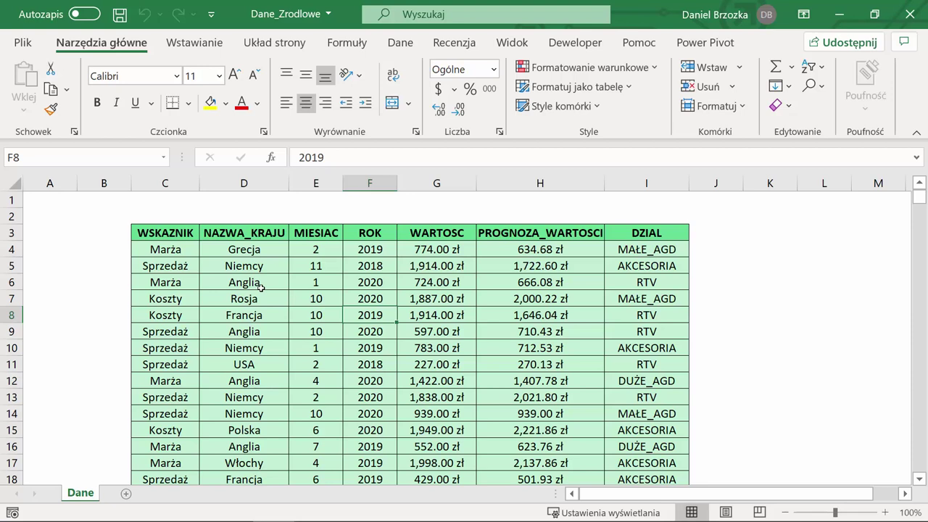
left_click(195, 43)
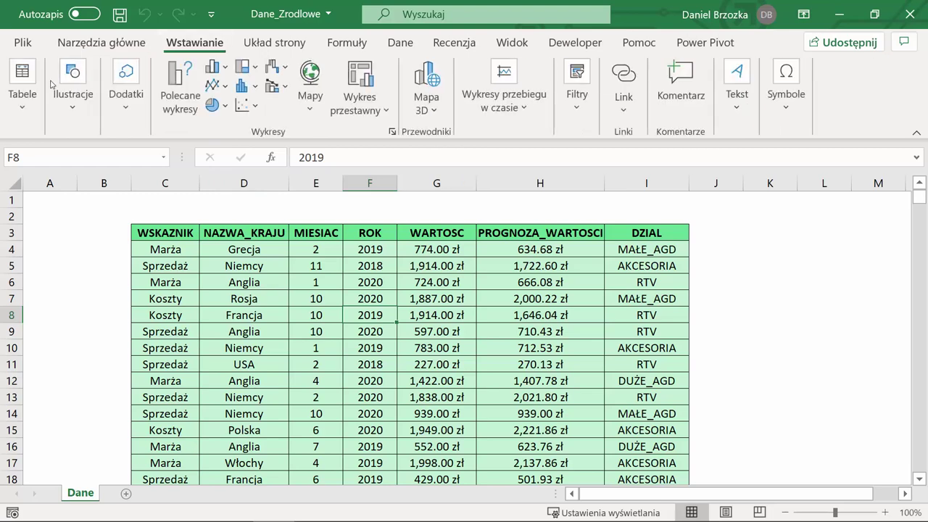
left_click(23, 109)
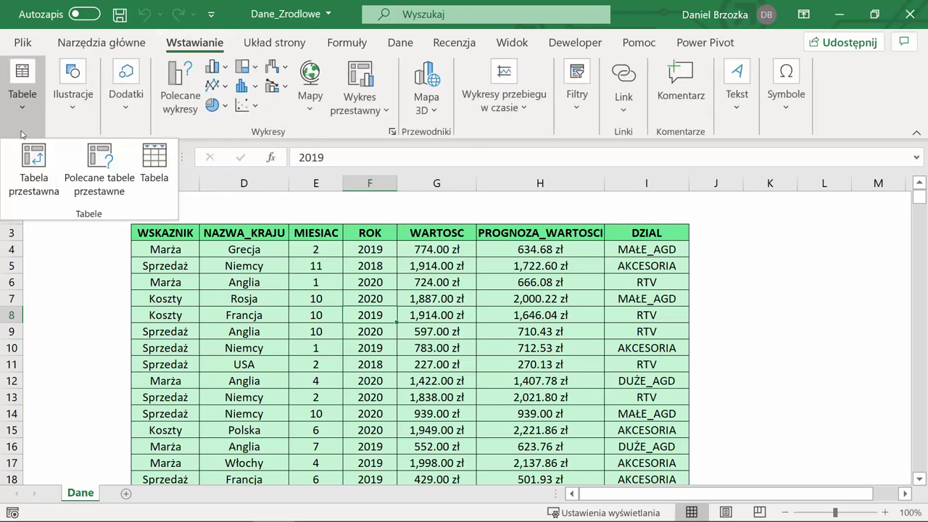
left_click(27, 181)
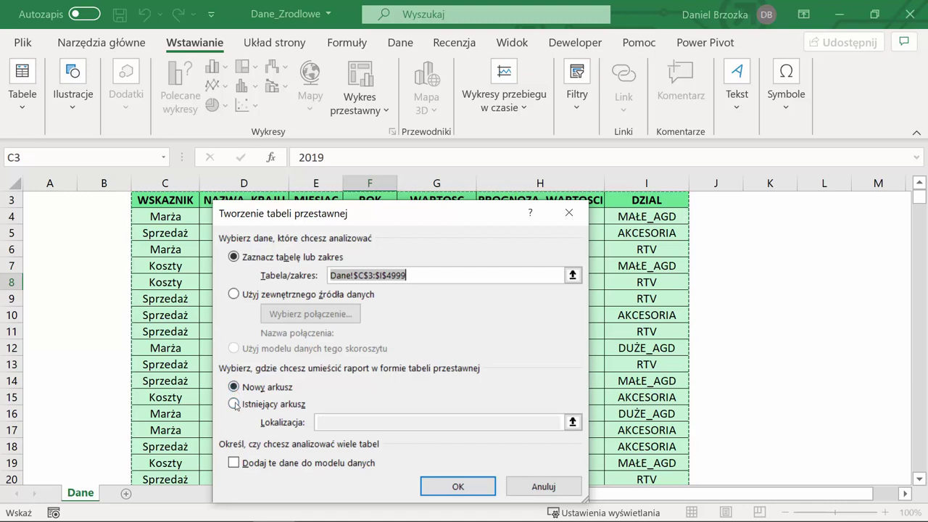
left_click(234, 404)
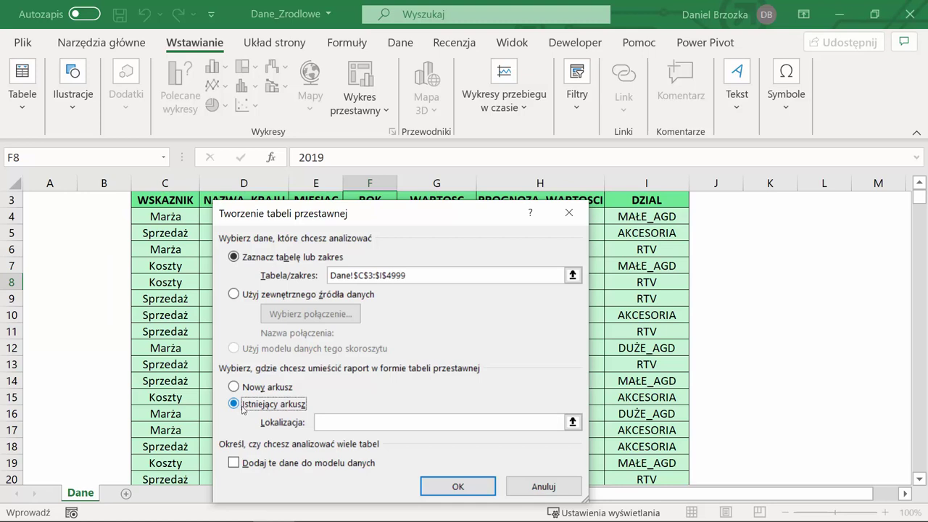
left_click(354, 422)
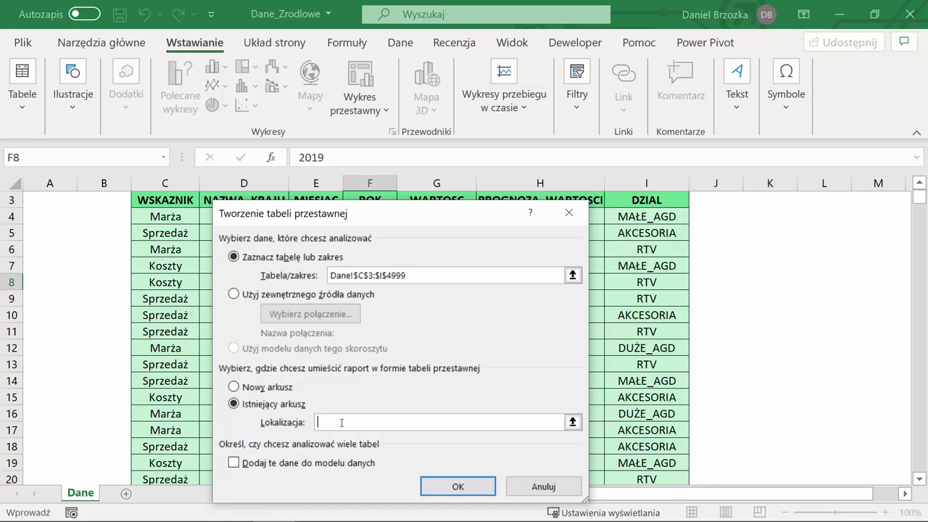
left_click(766, 200)
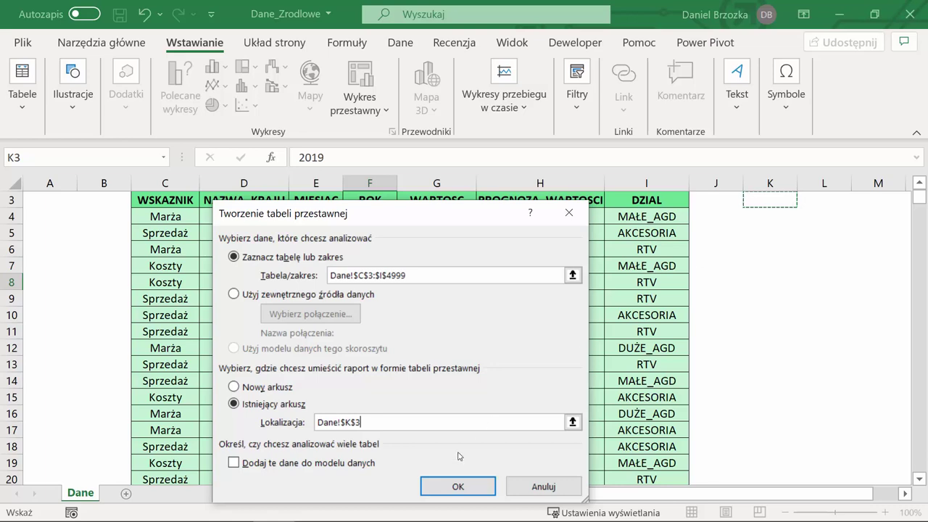
left_click(452, 489)
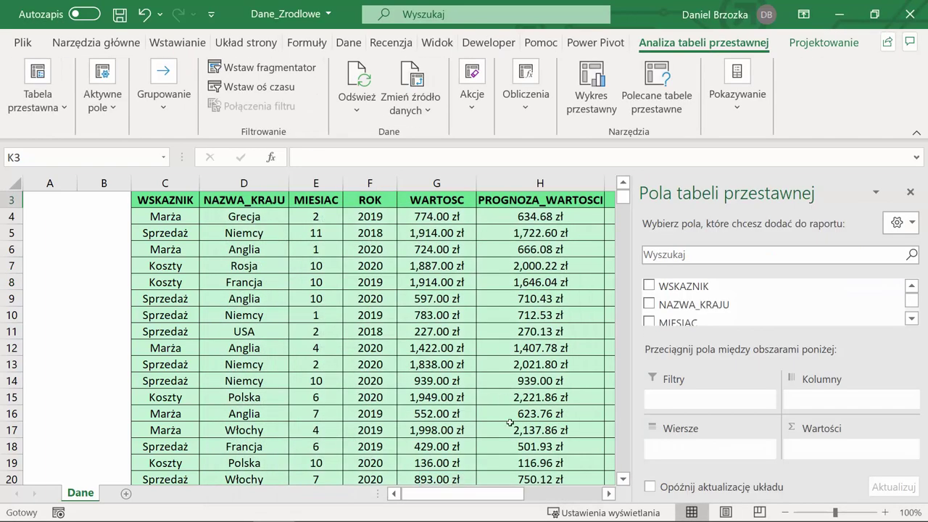
Add NAZWA_KRAJU to the pivot table's rows and compare its labels with the source NAZWA_KRAJU column
left_click_drag(515, 494, 588, 484)
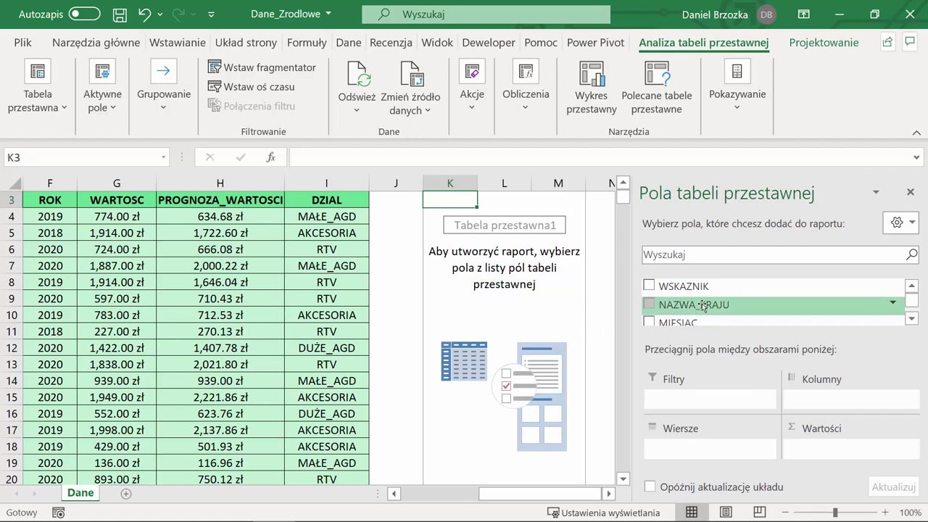
left_click_drag(704, 306, 683, 454)
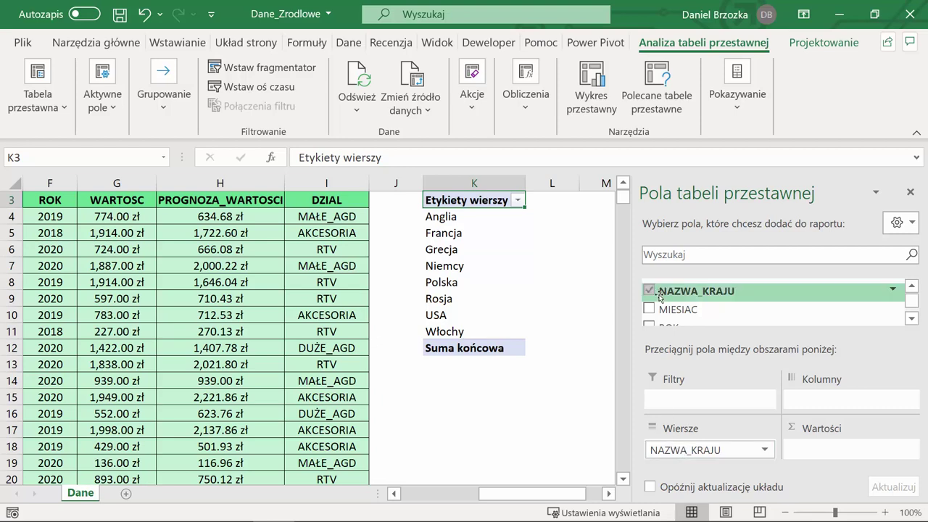
left_click_drag(527, 495, 461, 500)
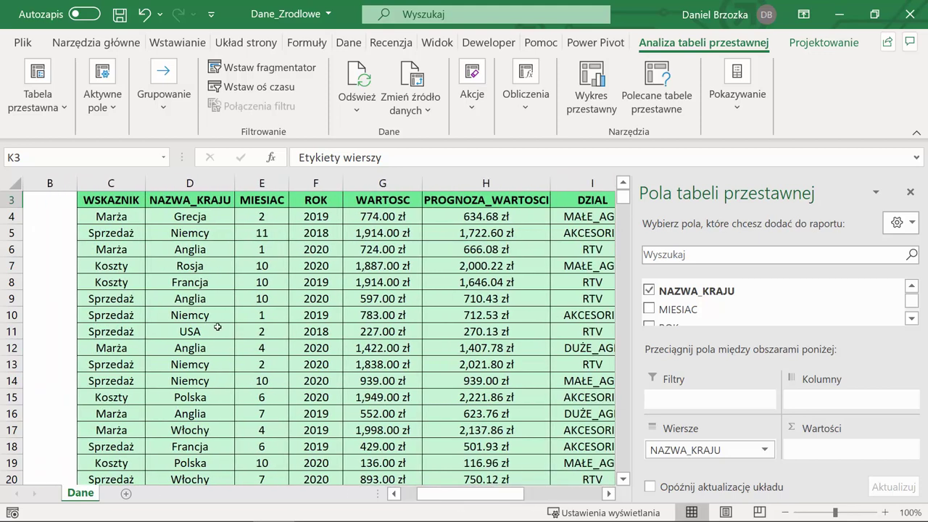
left_click_drag(192, 206, 190, 315)
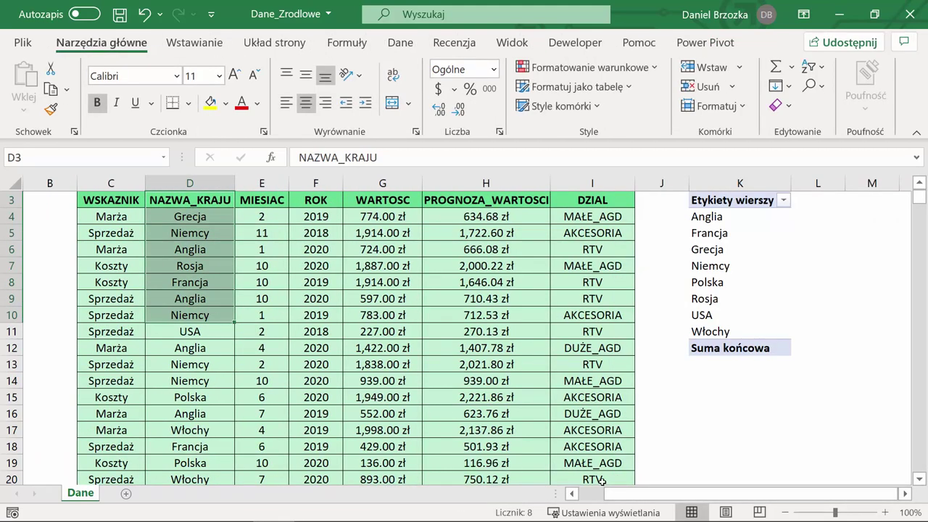
left_click_drag(633, 499, 665, 499)
left_click(729, 259)
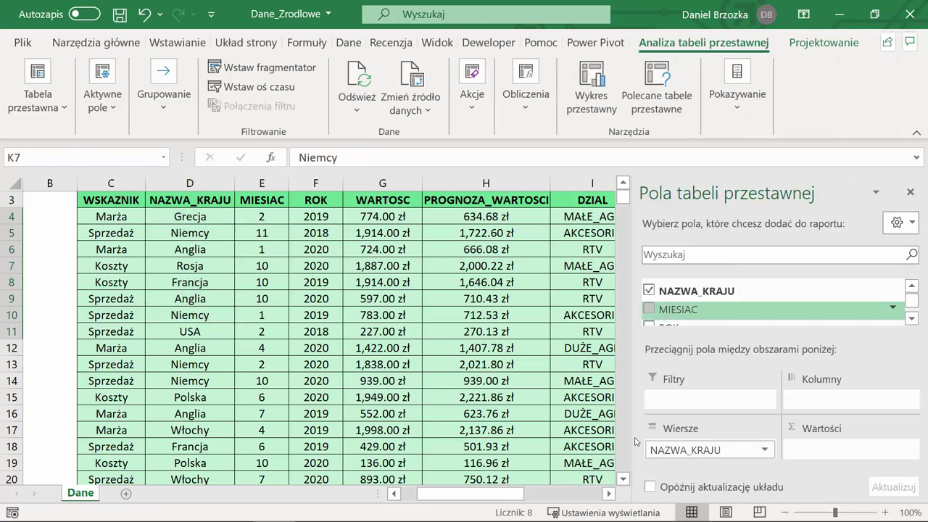
Try NAZWA_KRAJU as the pivot table's column labels and return the field to the rows area
left_click_drag(522, 493, 540, 491)
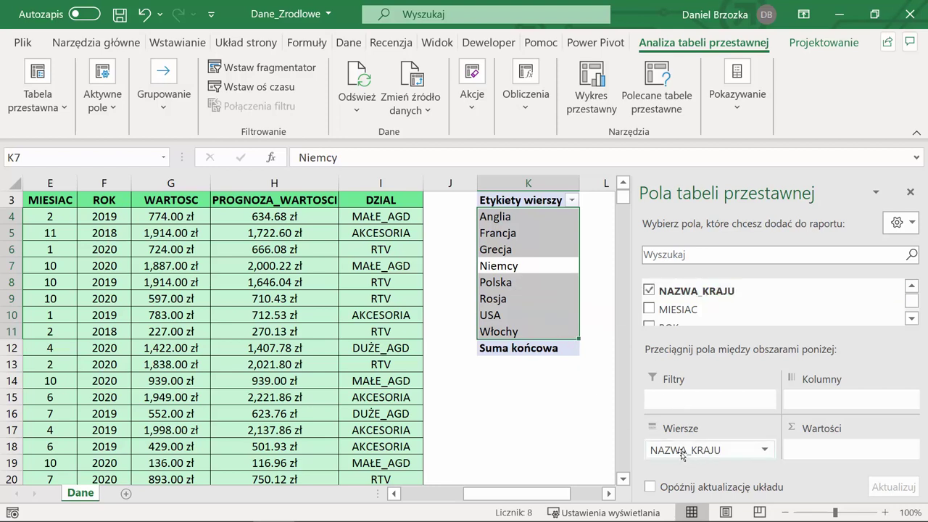
left_click_drag(681, 451, 830, 400)
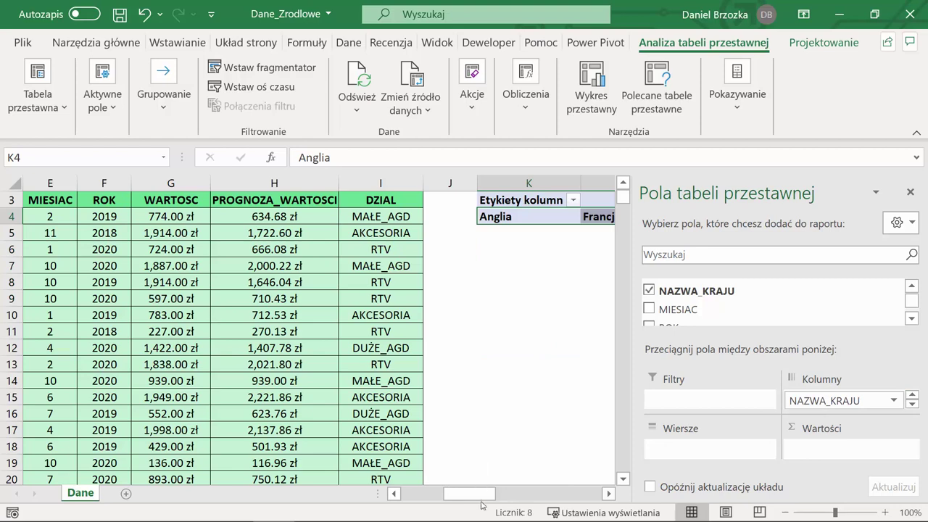
left_click_drag(481, 495, 520, 493)
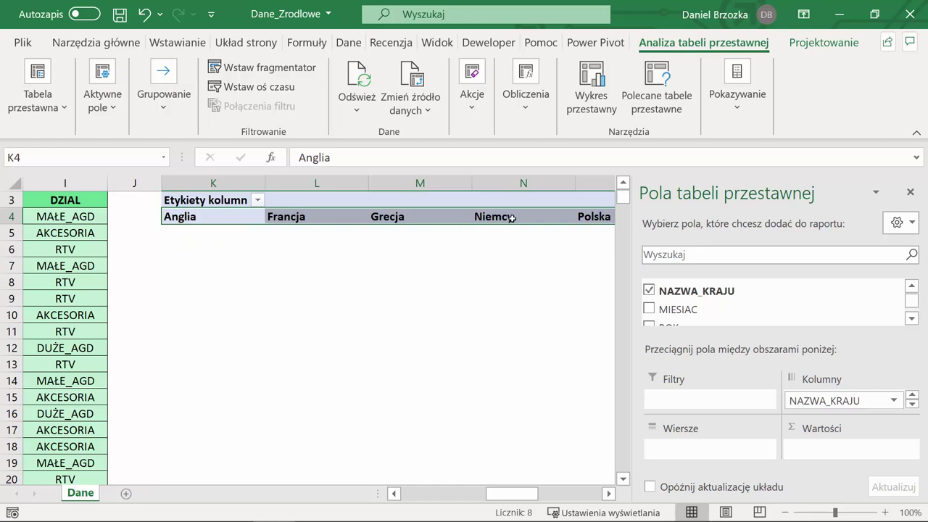
left_click_drag(812, 401, 694, 447)
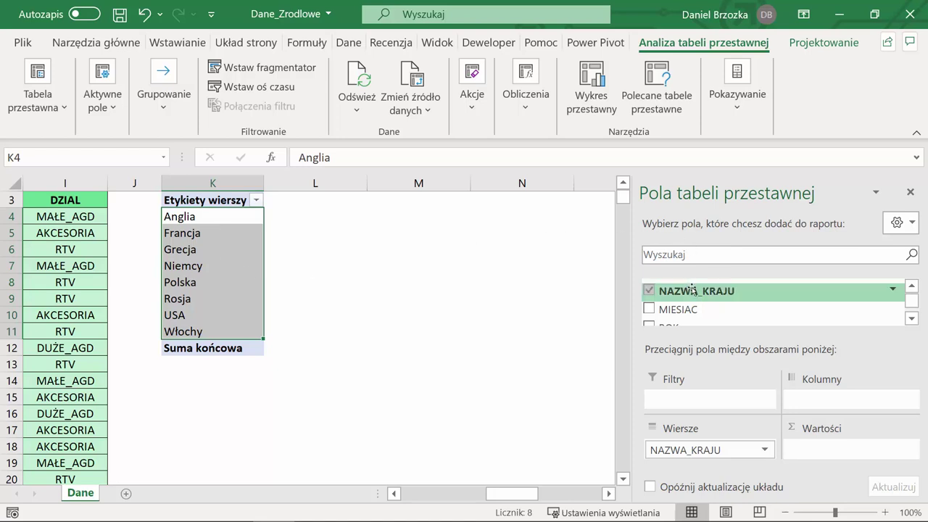
Add WARTOSC to the pivot table's values as a sum and compare Anglia's total with the source rows
scroll(691, 303, "down", 1)
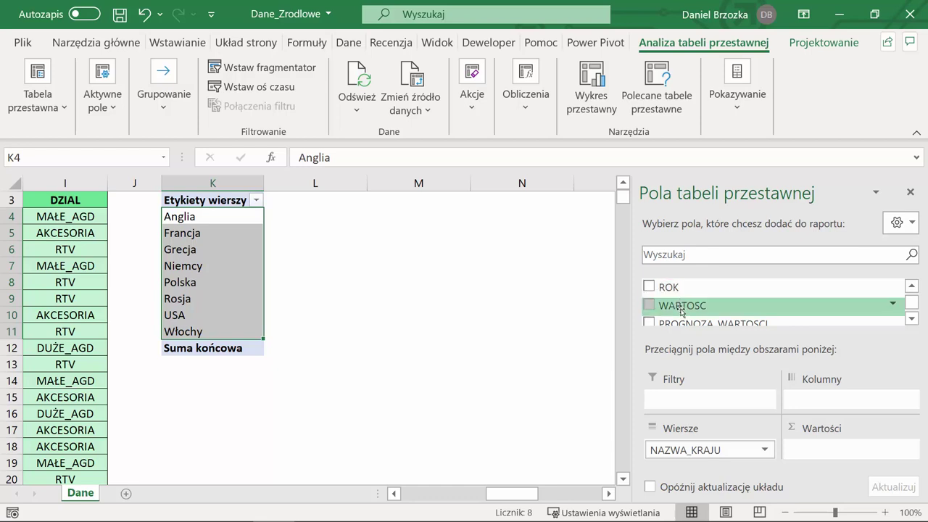
left_click_drag(681, 310, 827, 450)
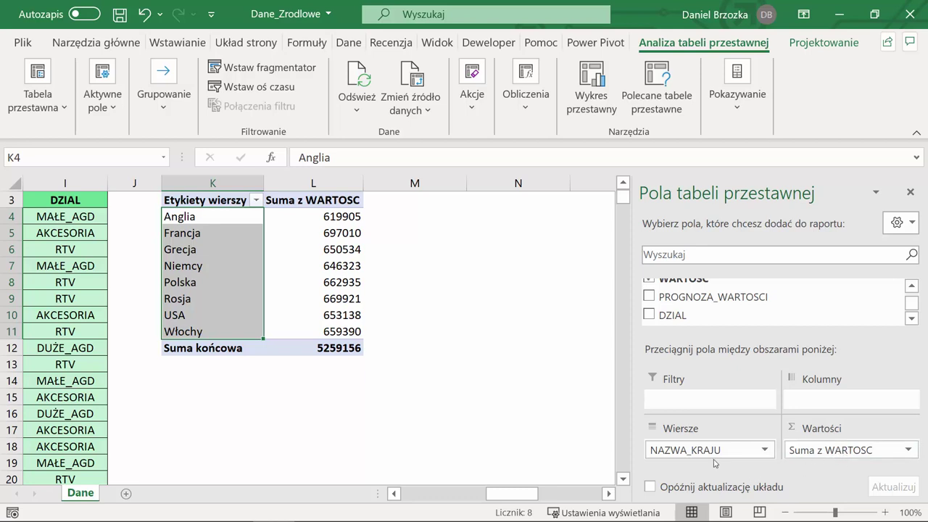
left_click(179, 216)
key("shift+Right")
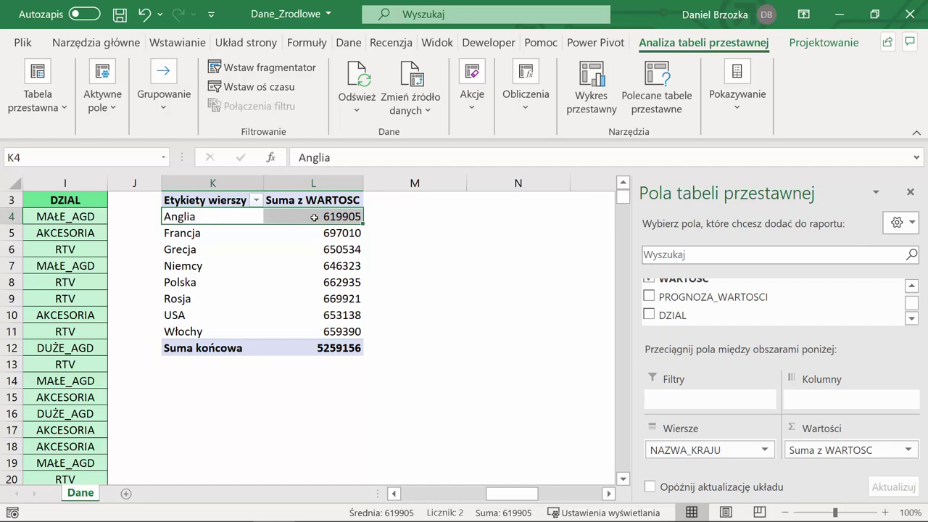
mouse_move(322, 219)
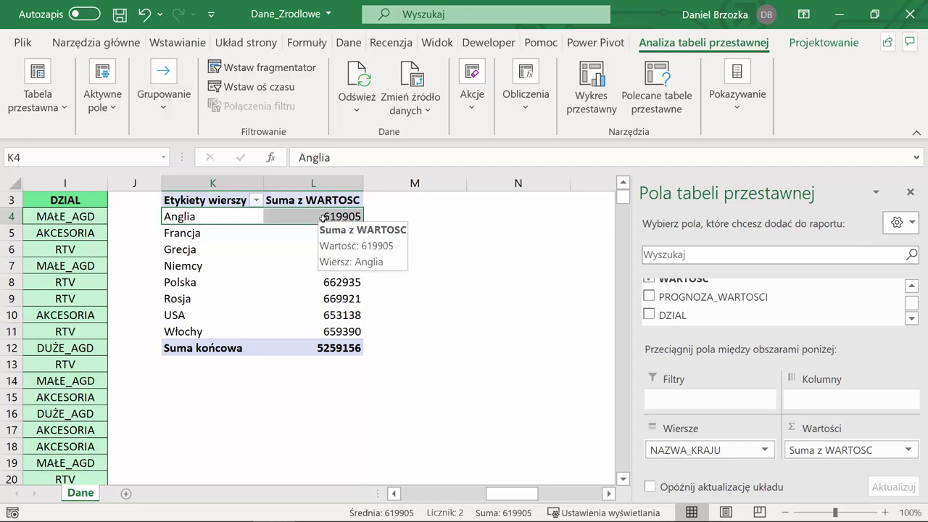
left_click(321, 219)
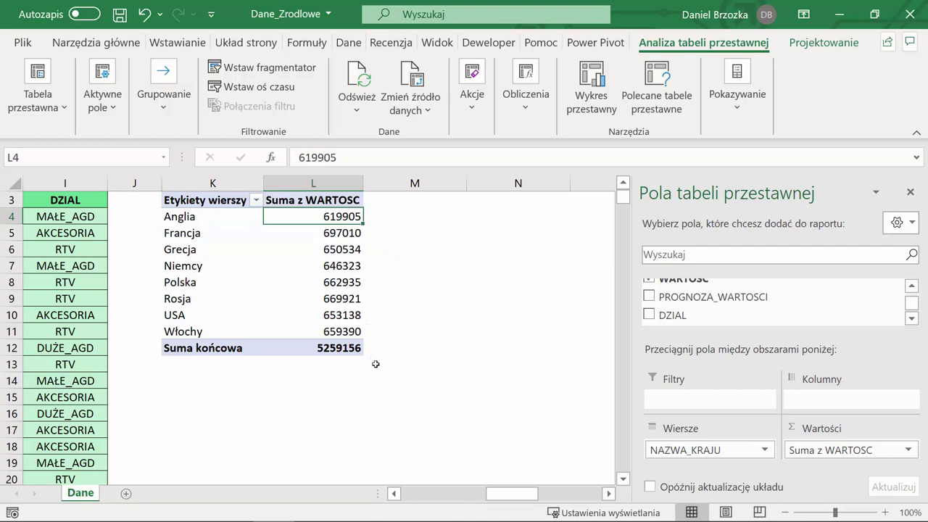
left_click_drag(510, 496, 438, 511)
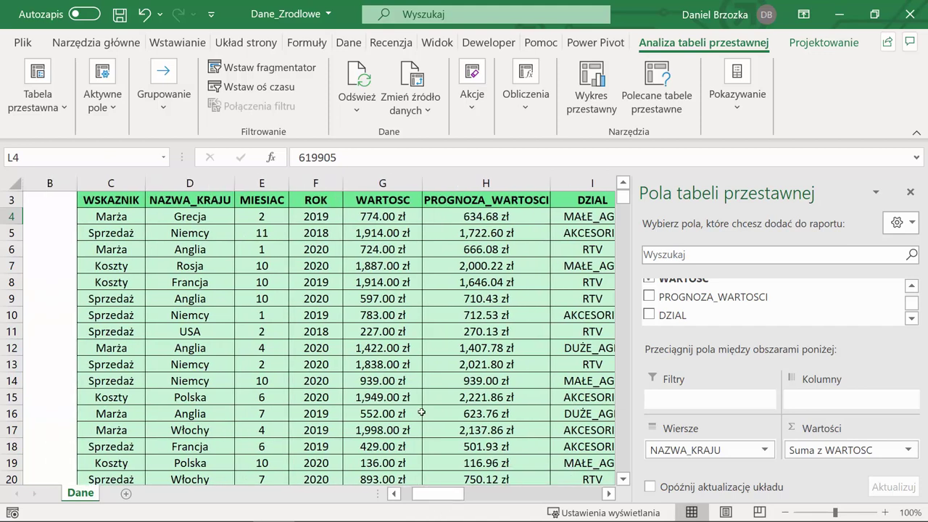
left_click(169, 246)
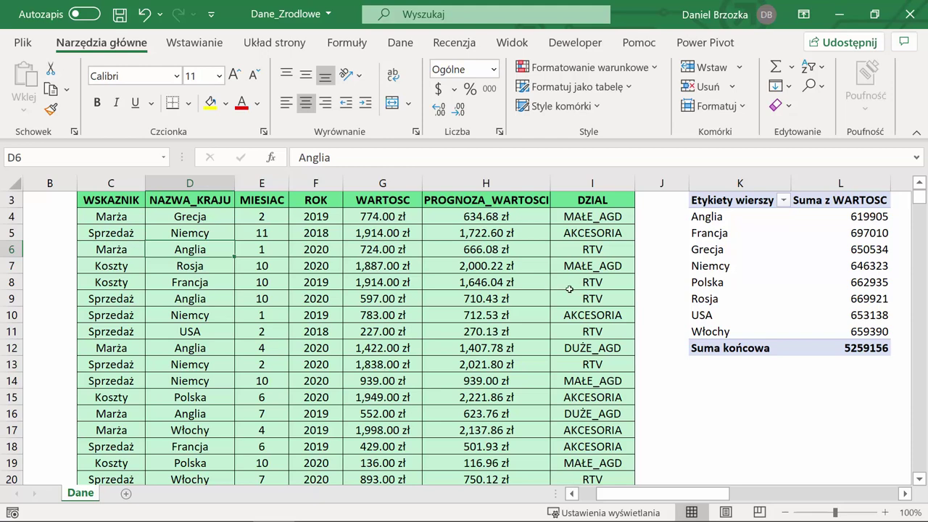
Add WSKAZNIK to the pivot table's rows as a second level beneath NAZWA_KRAJU
left_click_drag(647, 498, 696, 498)
left_click(580, 268)
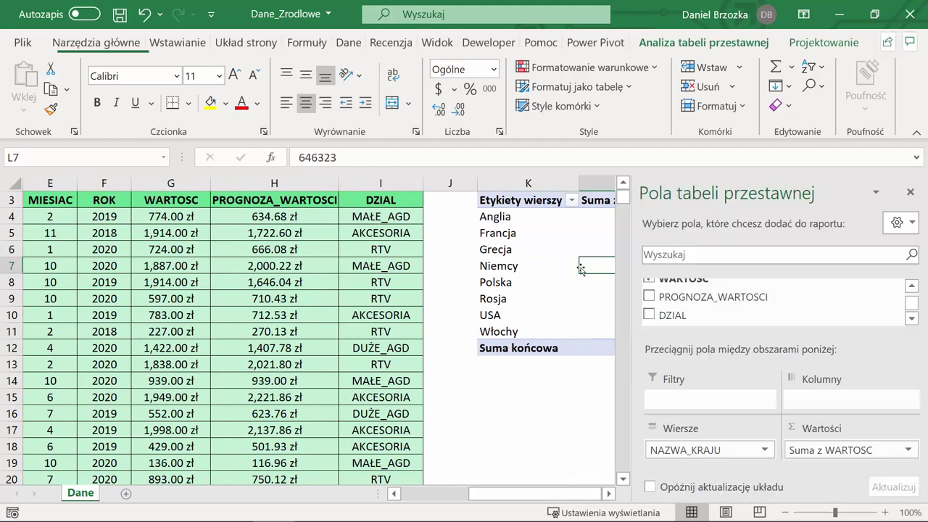
left_click_drag(486, 502, 518, 502)
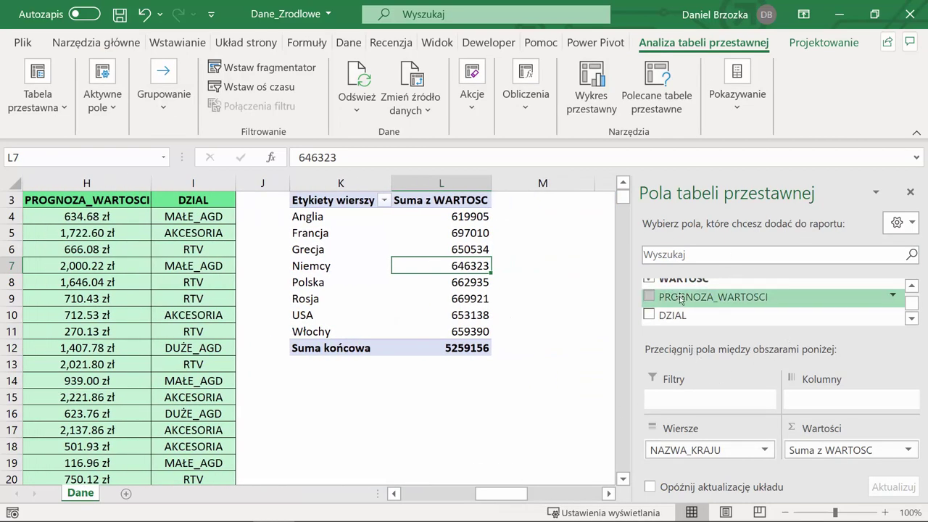
scroll(679, 297, "up", 3)
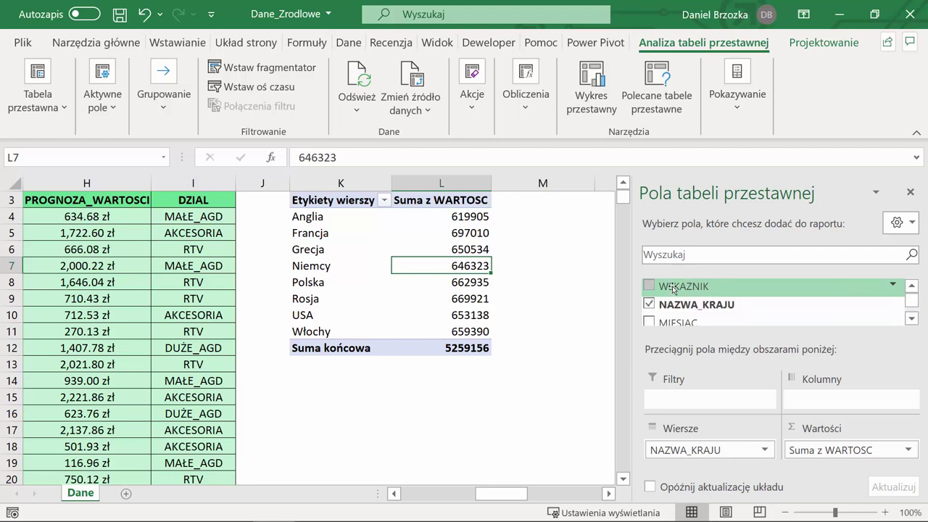
mouse_move(671, 290)
left_mouse_down()
mouse_move(698, 480)
mouse_move(737, 471)
left_mouse_up()
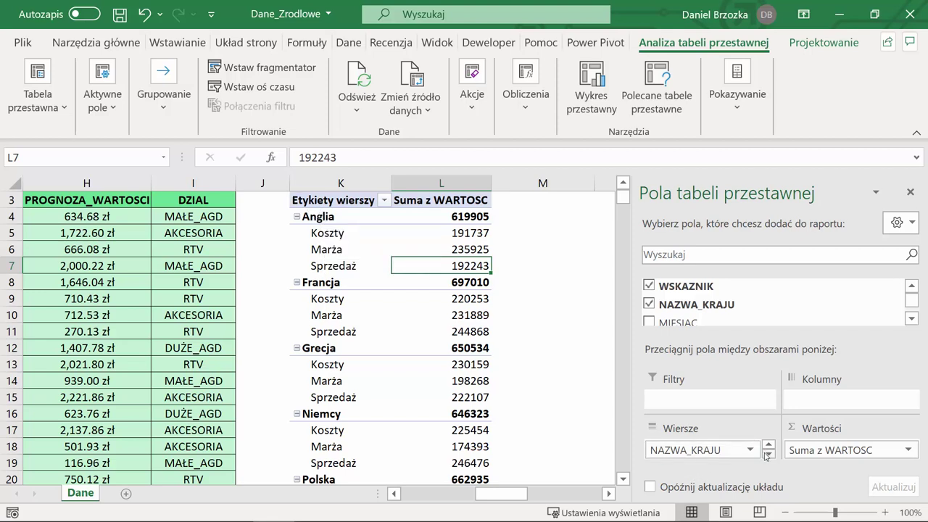
left_click(767, 455)
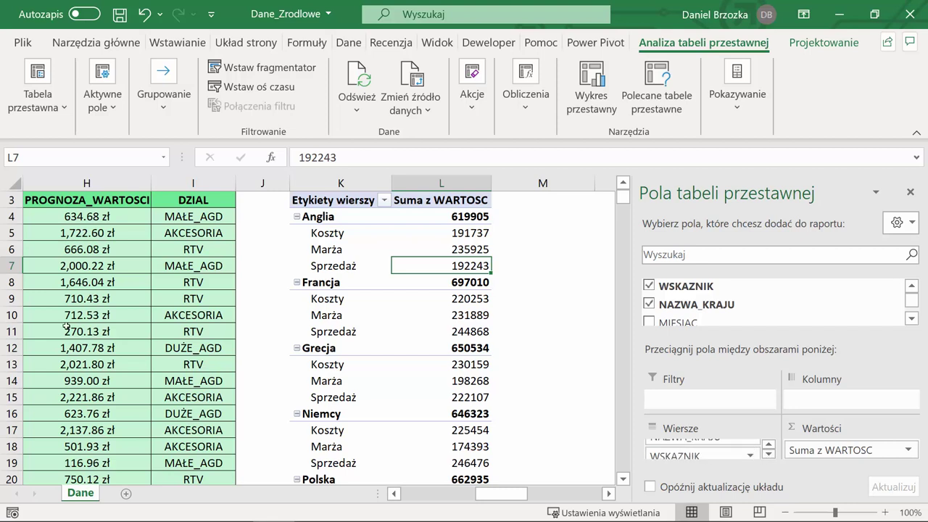
Examine the WSKAZNIK breakdown under Anglia, checking the country's total and its Koszty amount
left_click(317, 217)
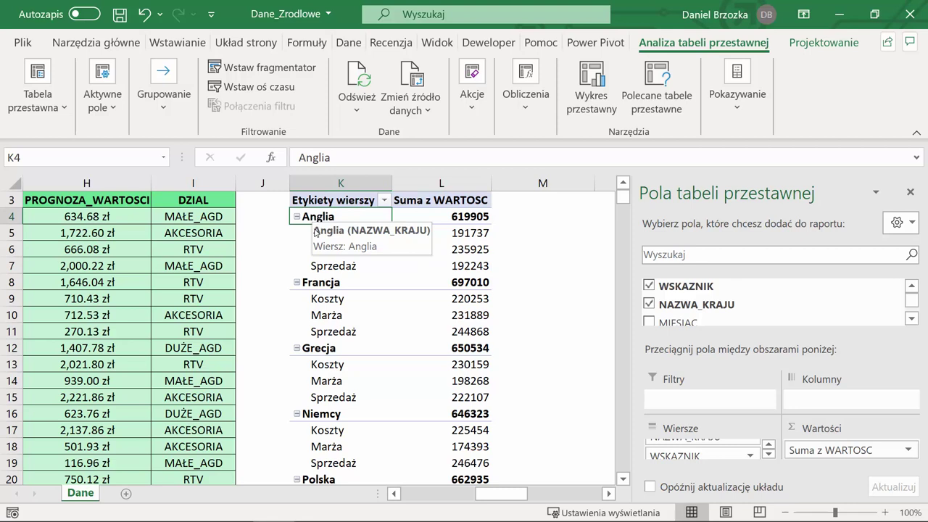
left_click_drag(319, 234, 329, 267)
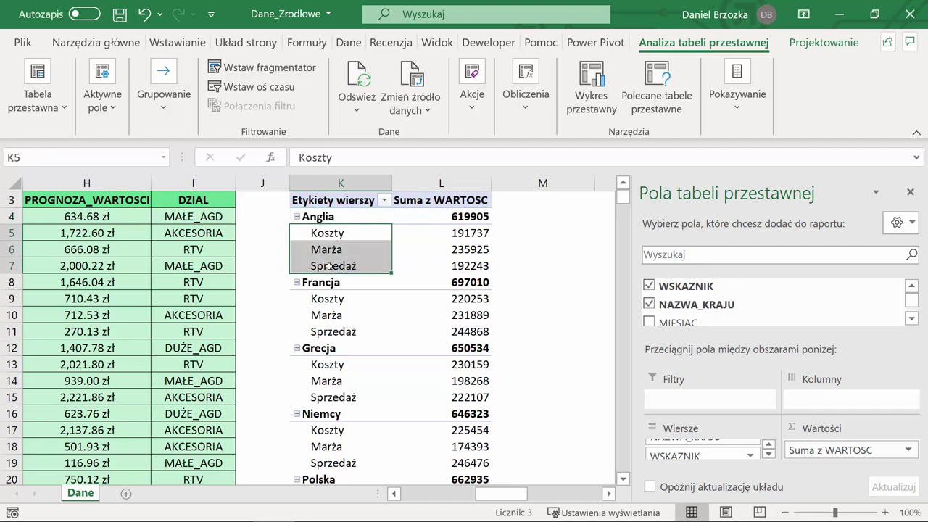
left_click(317, 218)
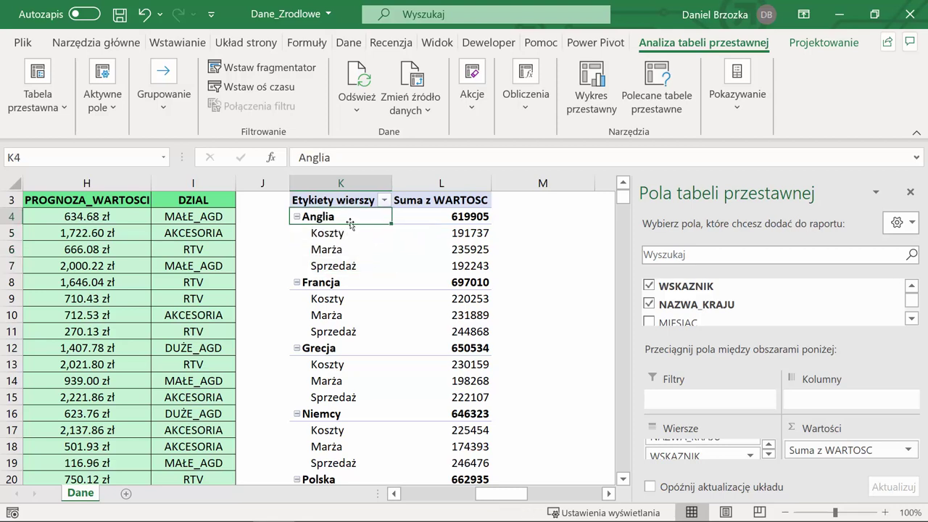
left_click(433, 218)
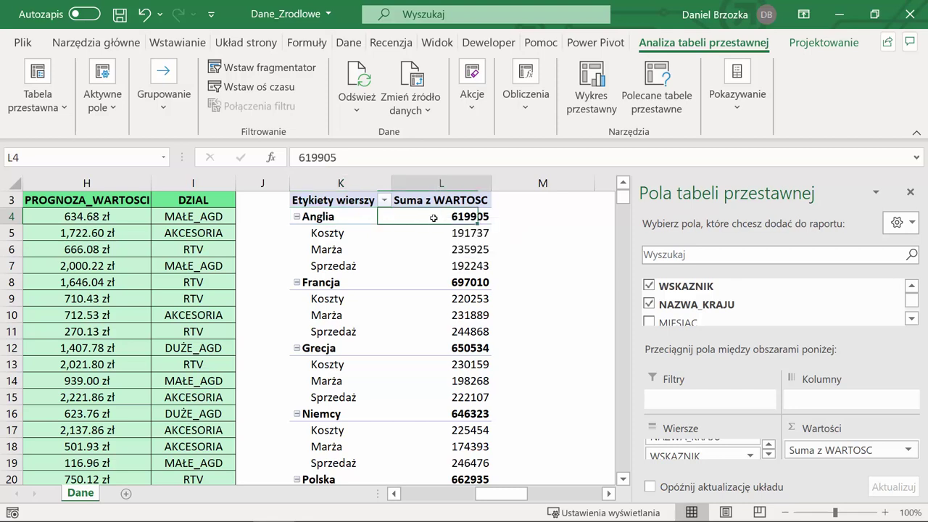
left_click(326, 234)
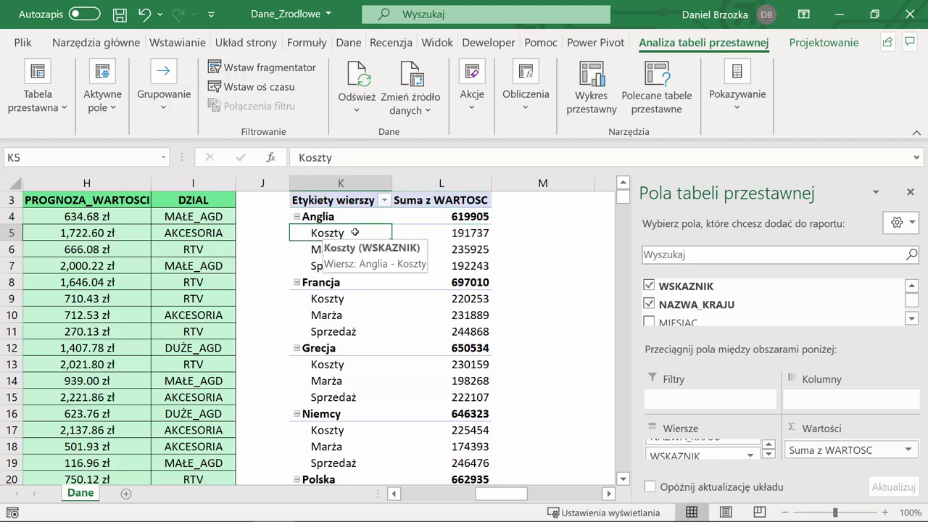
left_click(456, 236)
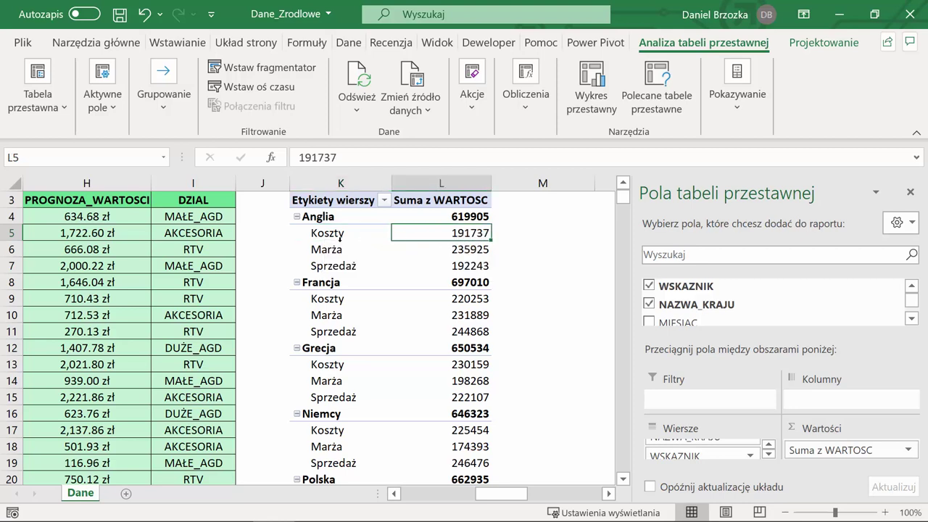
Examine Anglia's Marża and Sprzedaż amounts in the pivot table, along with the matching WSKAZNIK breakdown under Francja
left_click(321, 217)
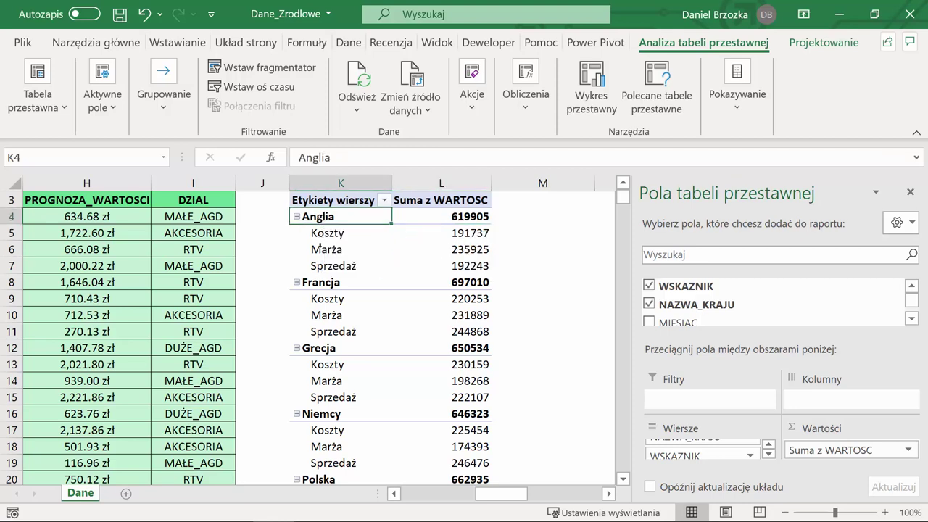
left_click(327, 252)
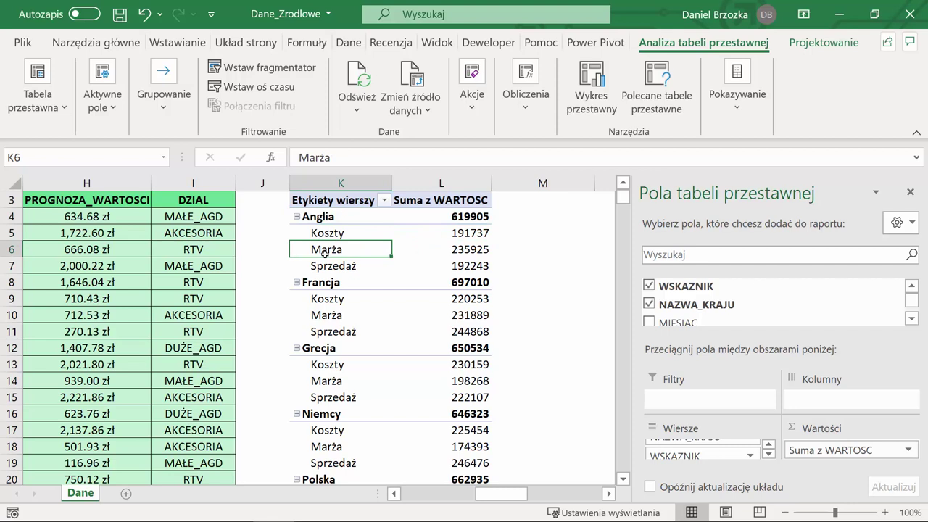
left_click(471, 253)
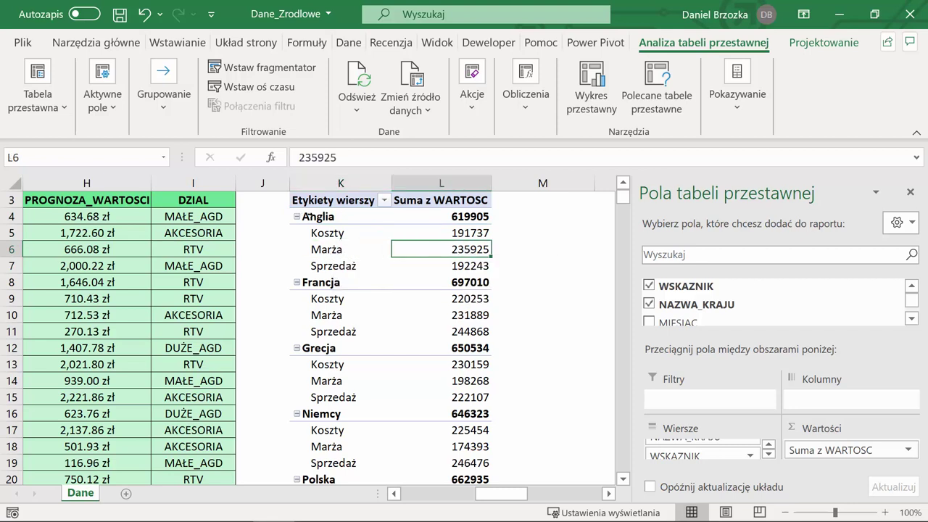
left_click(322, 217)
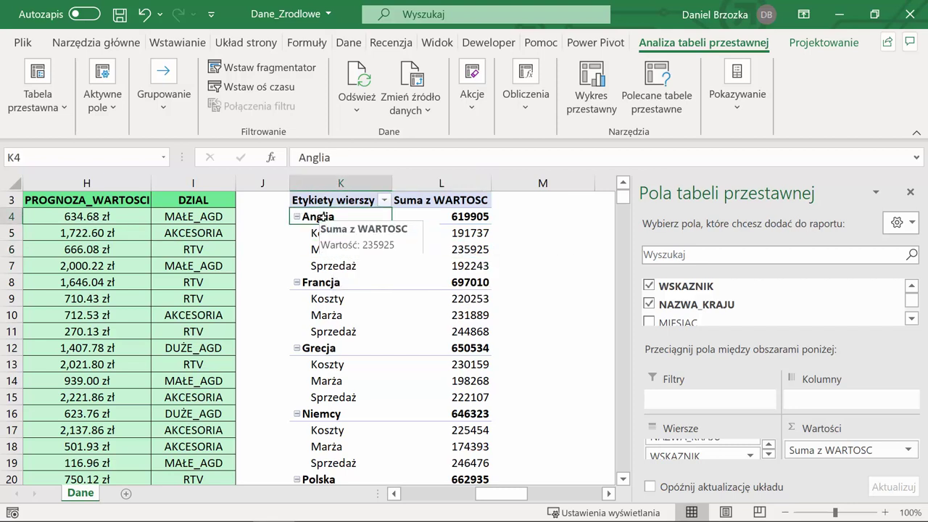
left_click(342, 266)
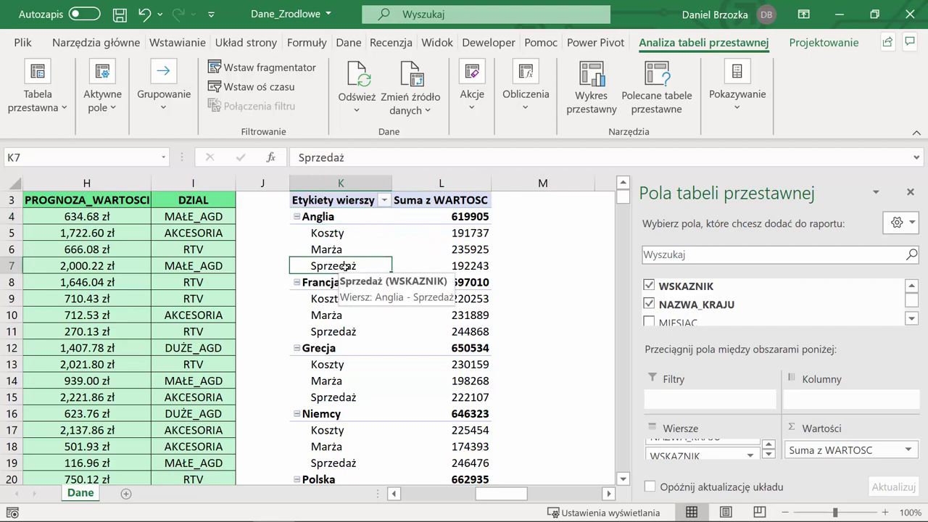
left_click(449, 265)
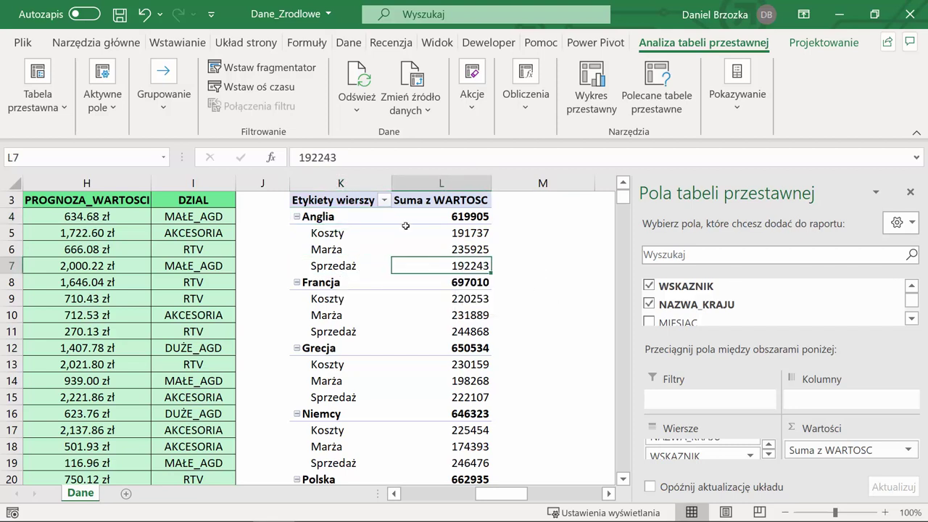
left_click(330, 217)
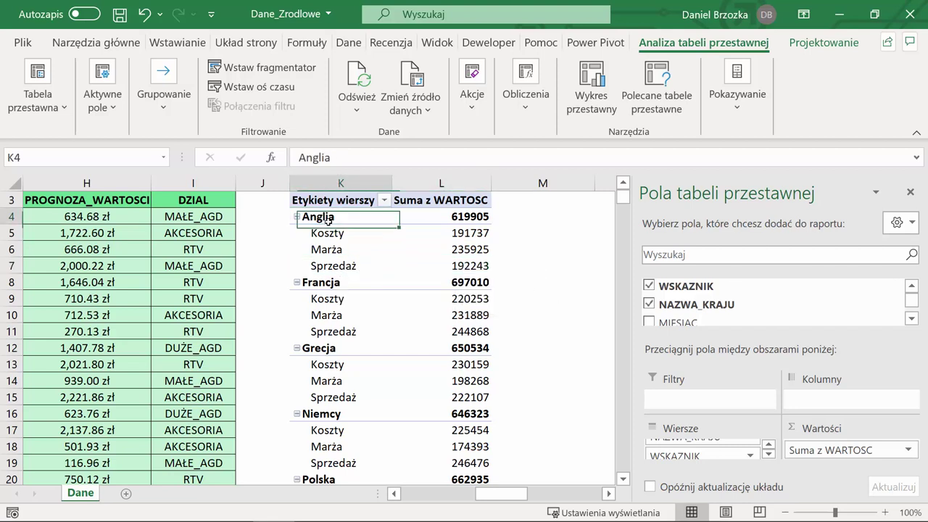
left_click(319, 299)
left_click(318, 315)
left_click(329, 334)
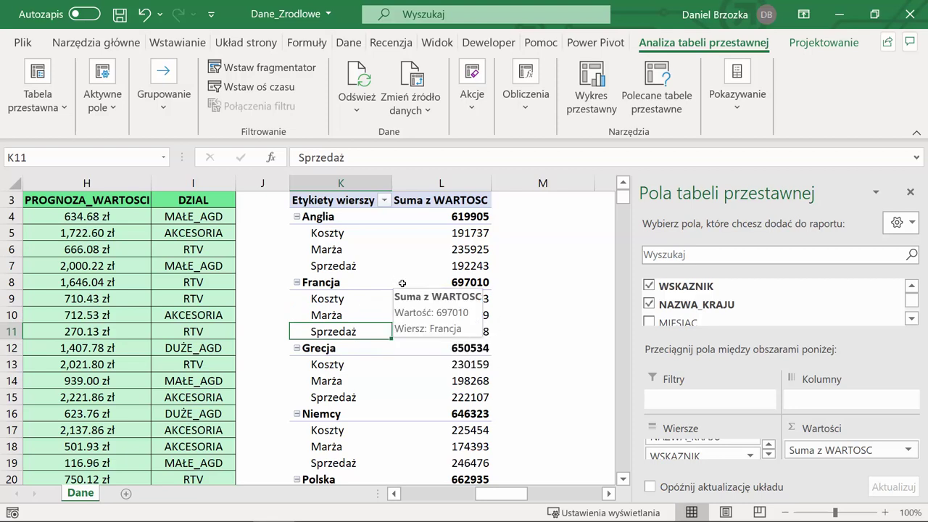
Add WARTOSC to the pivot table's values a second time and compare the two sum columns for Anglia
scroll(692, 305, "down", 3)
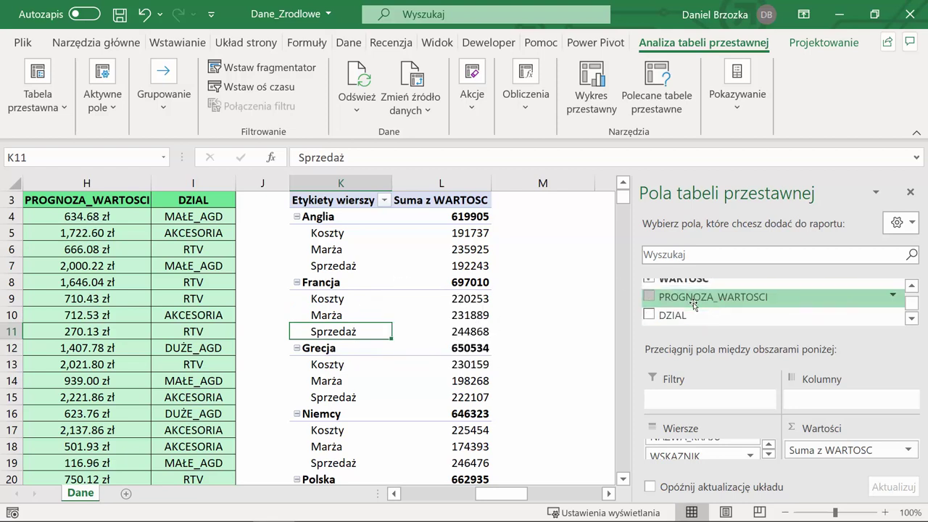
scroll(694, 306, "up", 2)
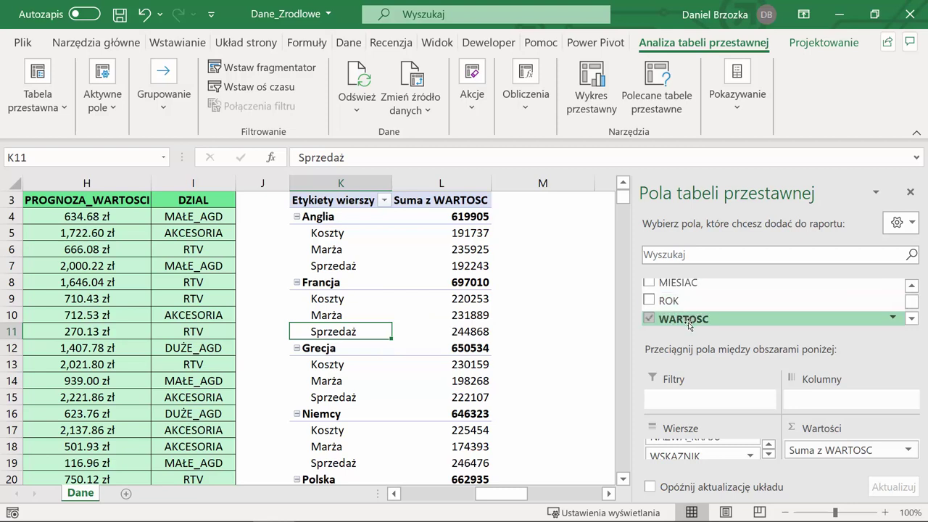
left_click_drag(688, 320, 854, 455)
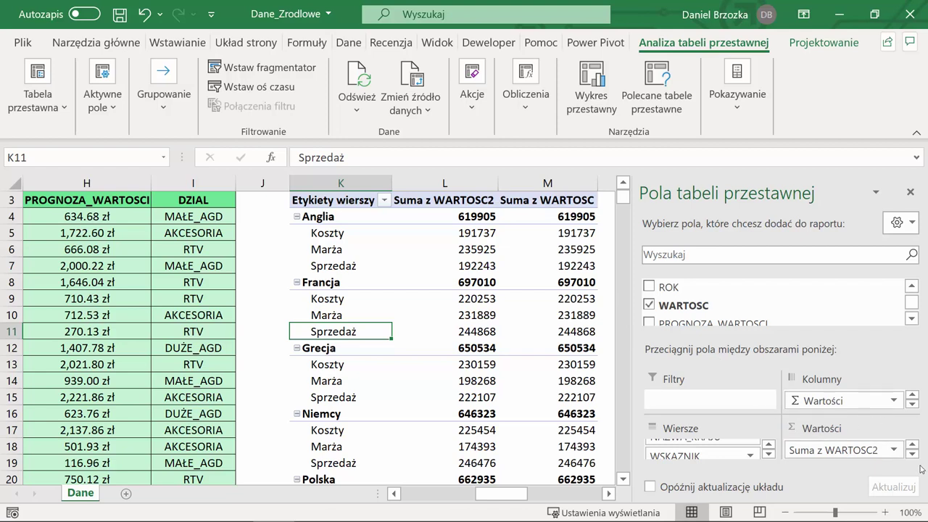
left_click(912, 445)
left_click(912, 445)
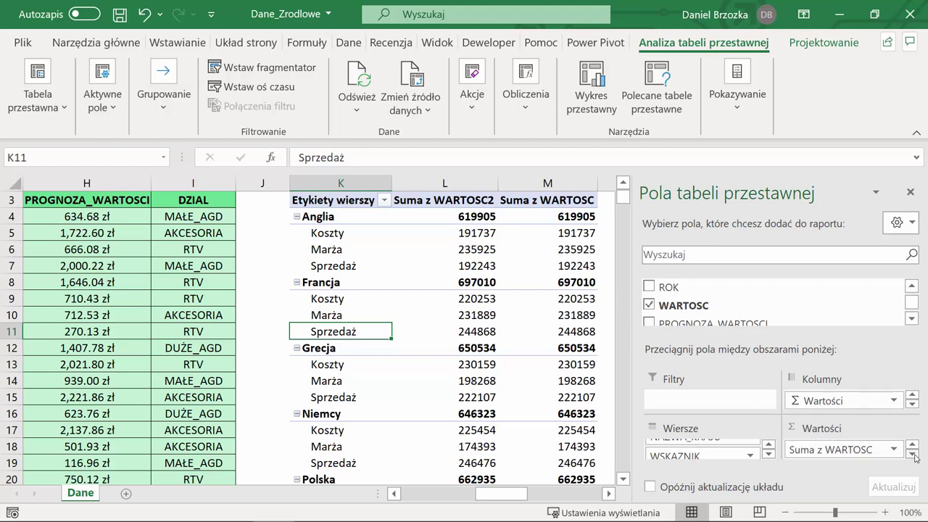
left_click(912, 454)
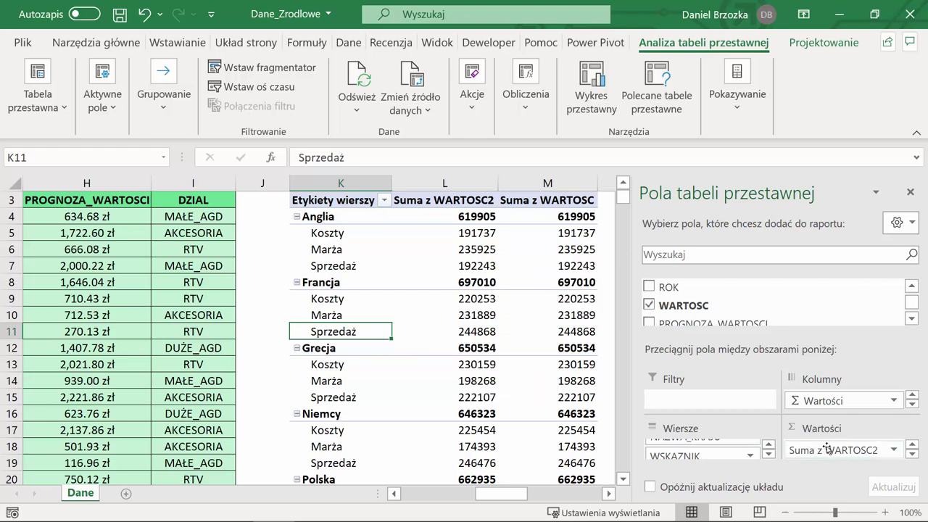
left_click(475, 212)
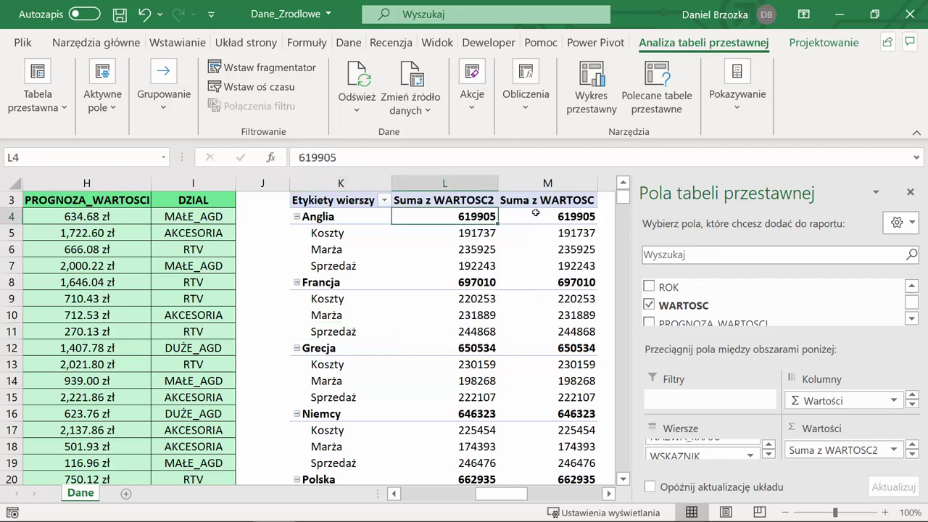
left_click(535, 212)
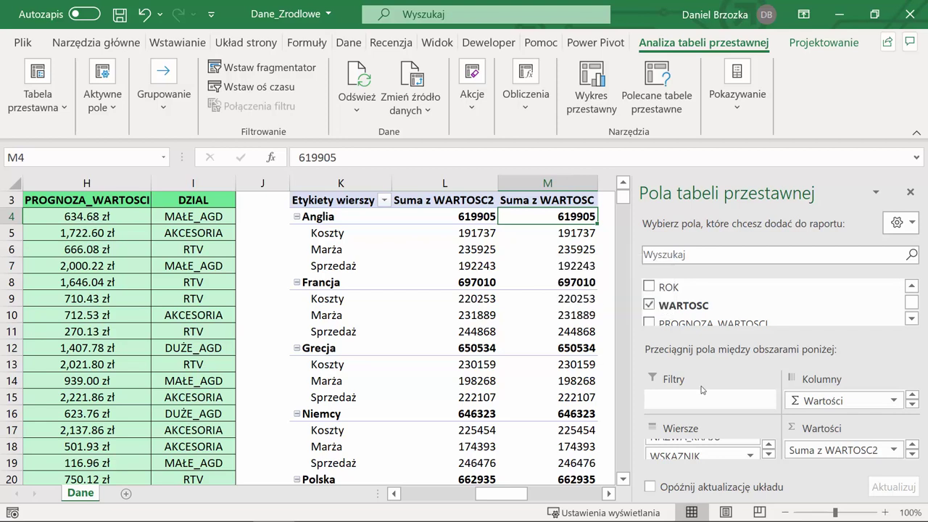
Change the summary calculation of the Suma z WARTOSC2 value field to Średnia
left_click(462, 210)
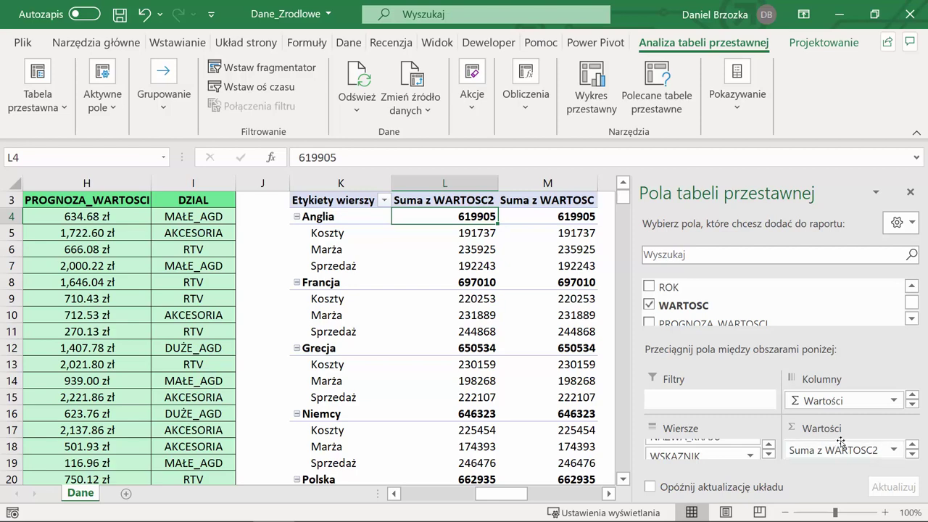
left_click(894, 450)
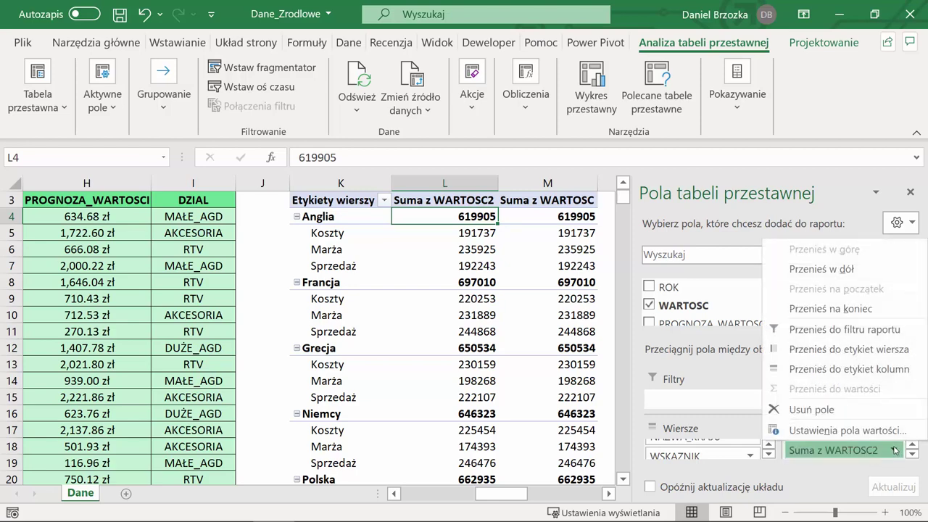
left_click(847, 430)
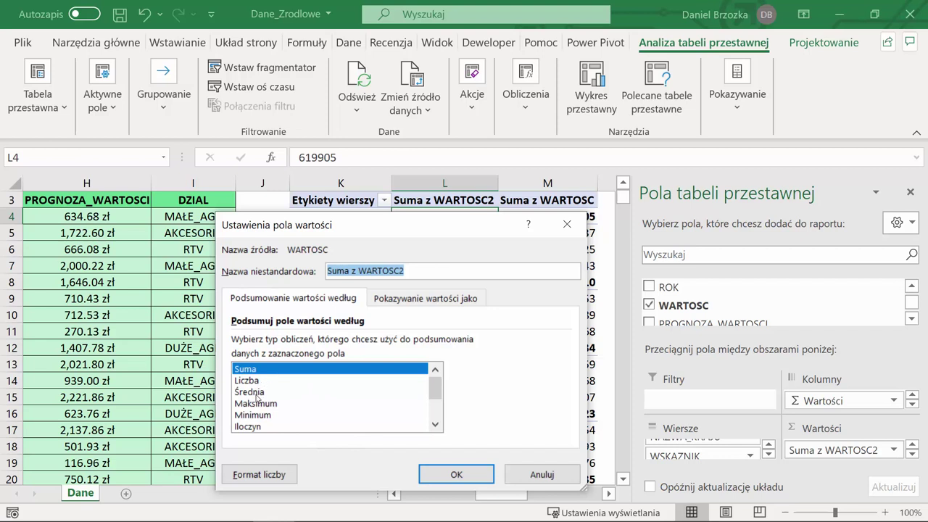
left_click(255, 392)
scroll(256, 398, "down", 1)
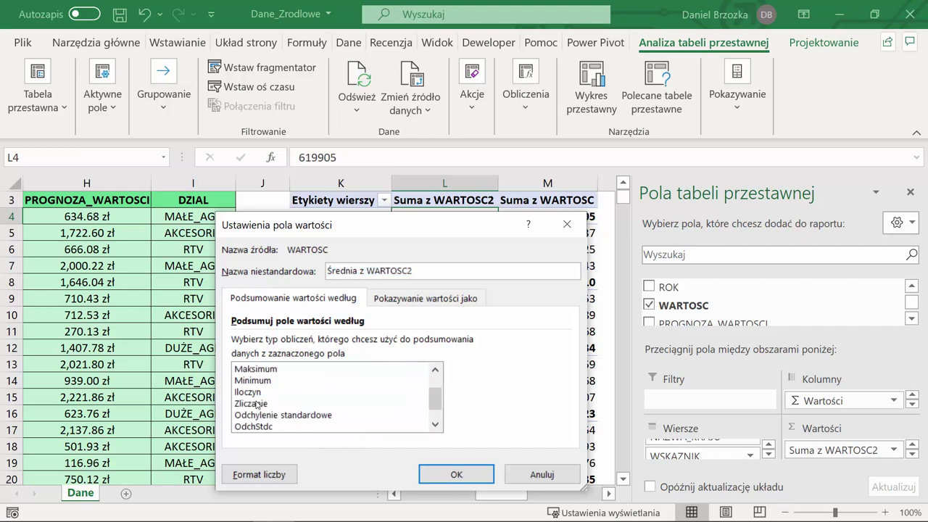
scroll(257, 403, "up", 1)
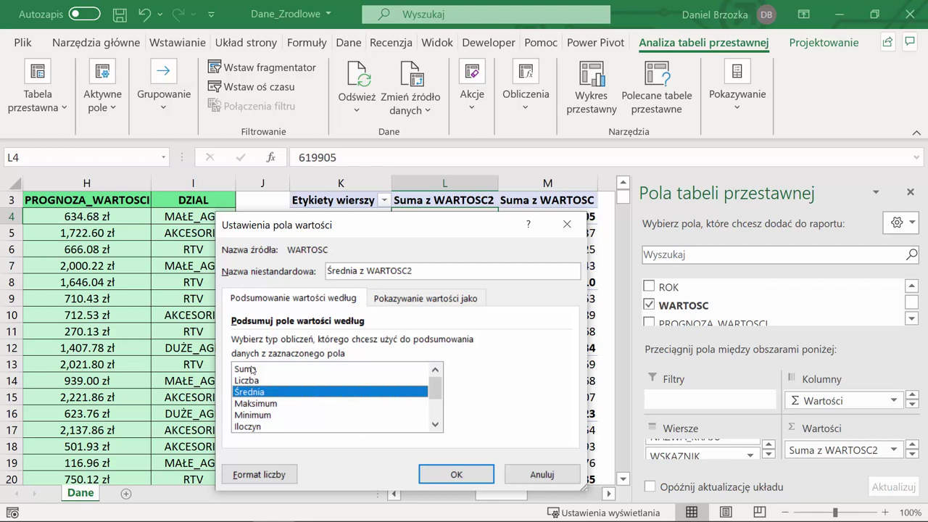
left_click(253, 369)
left_click(251, 380)
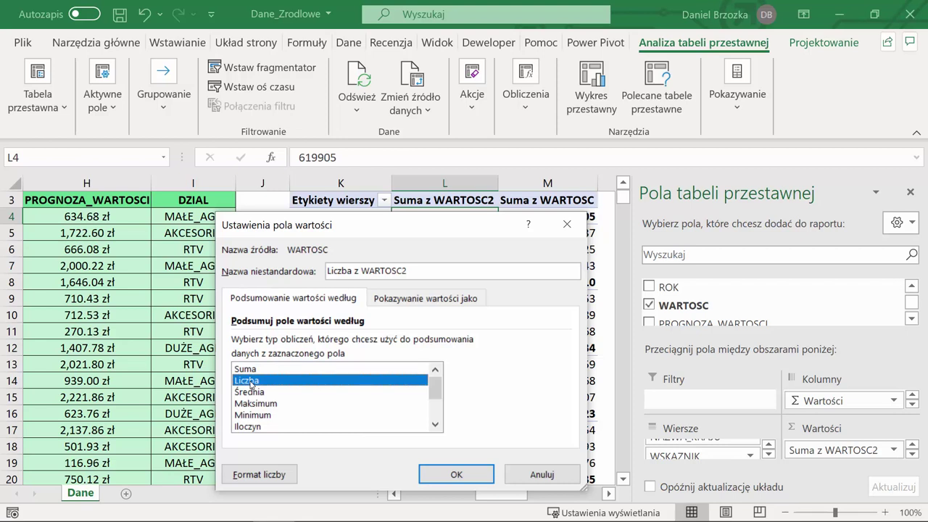
left_click(259, 392)
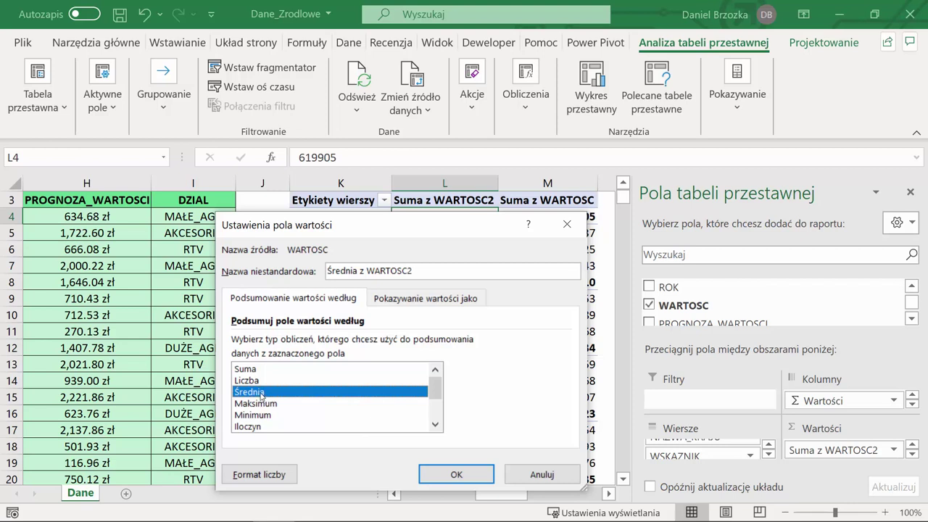
left_click(443, 474)
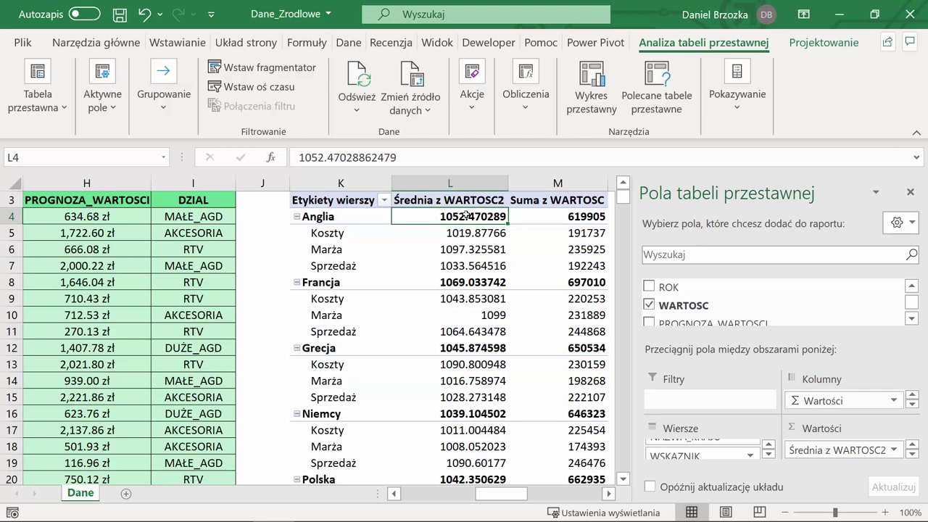
Examine the average and the sum of WARTOSC for the Koszty row under Anglia
left_click(458, 232)
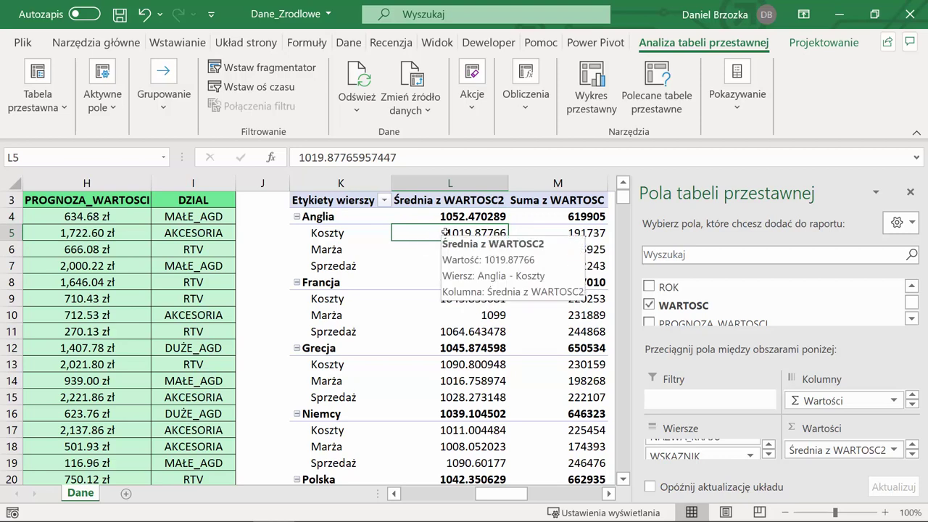
left_click(334, 233)
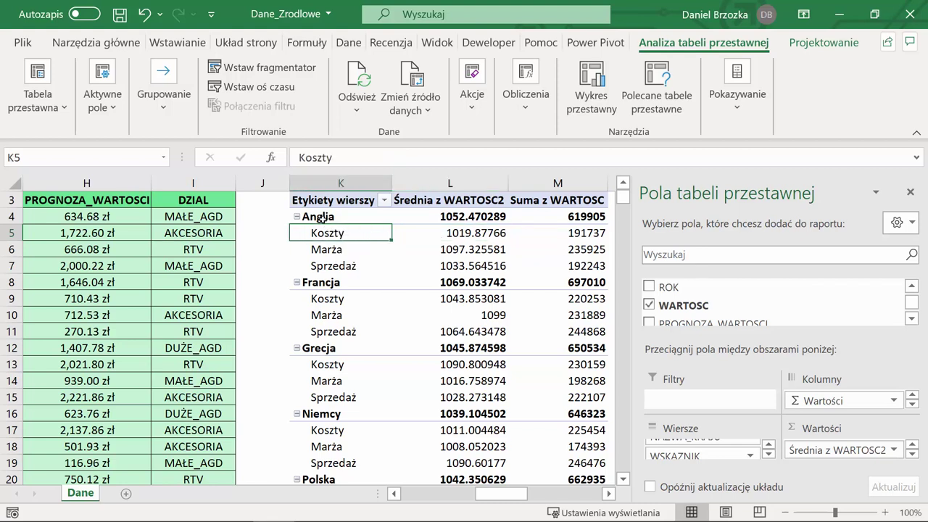
left_click(320, 218)
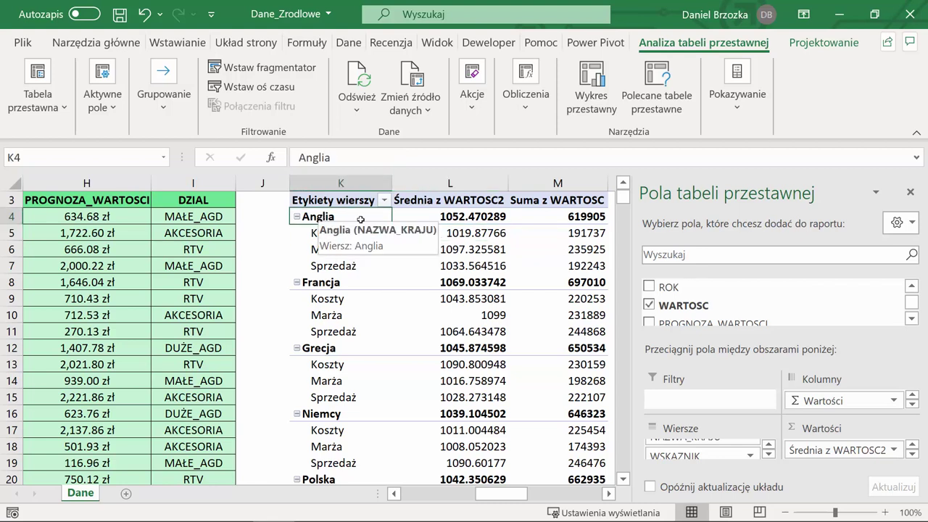
left_click(577, 241)
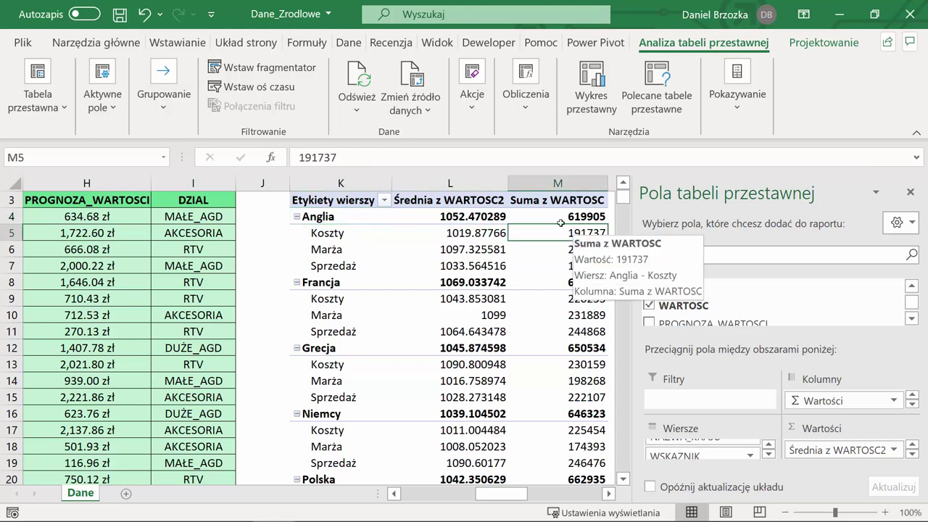
mouse_move(577, 233)
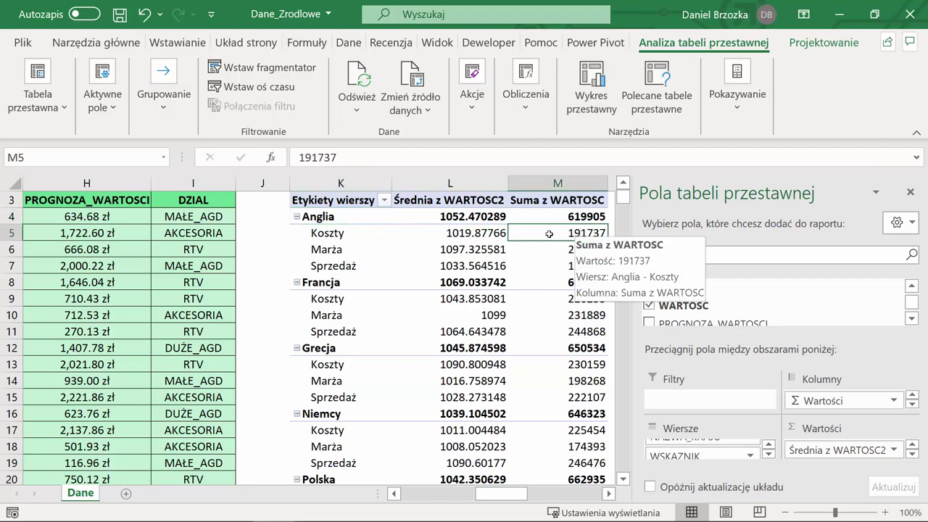
left_click(324, 237)
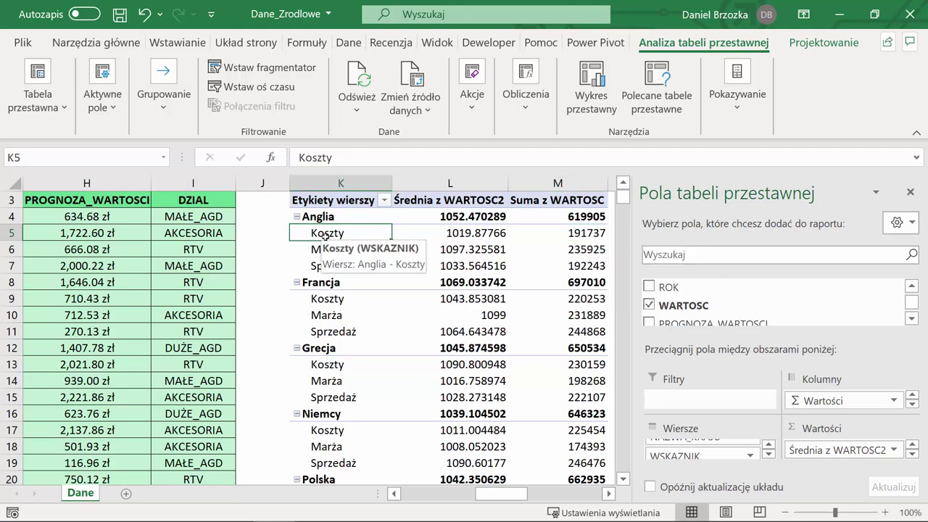
left_click(339, 217)
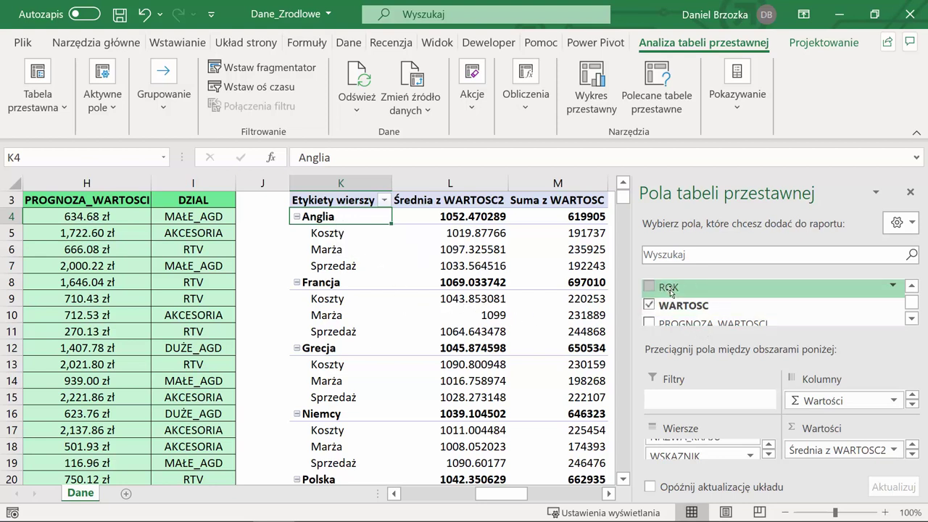
Add ROK to the pivot table's column labels and examine Anglia's Sprzedaż average under 2018
left_click_drag(664, 288, 830, 395)
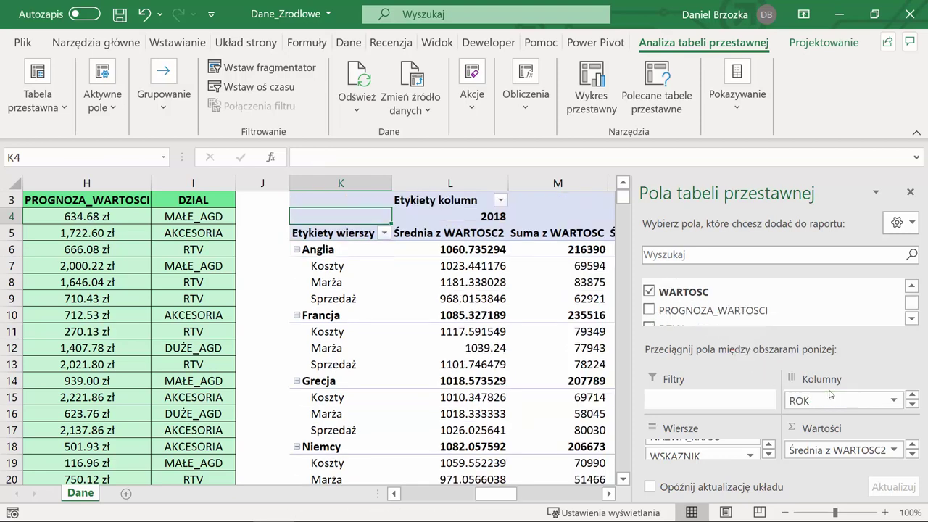
left_click_drag(490, 501, 493, 496)
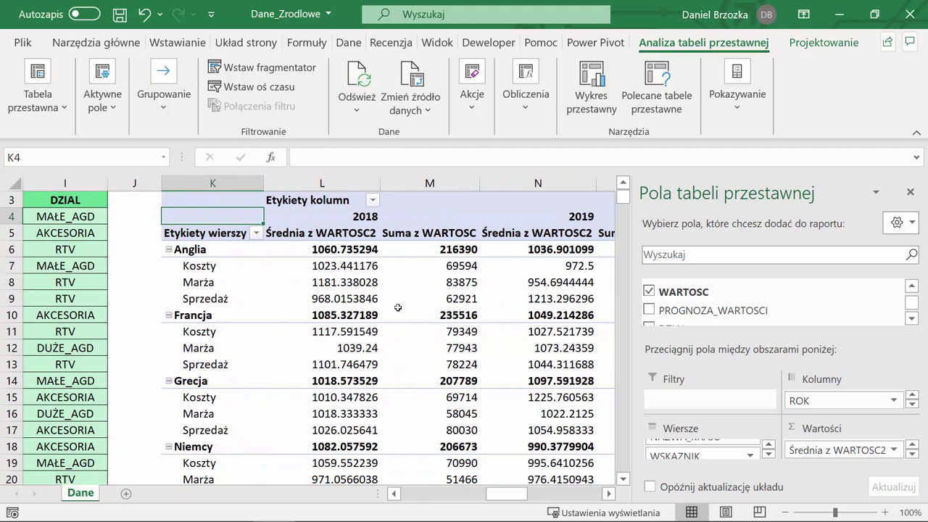
left_click(355, 298)
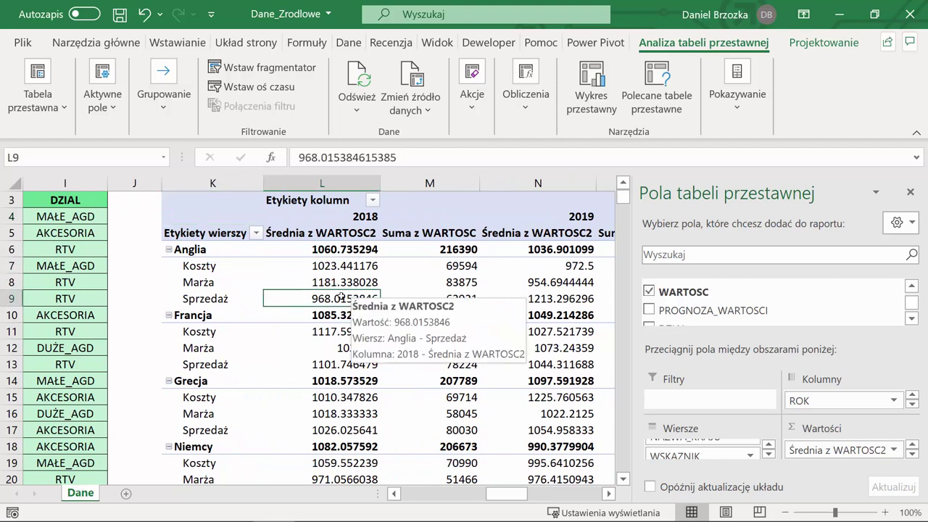
left_click(207, 298)
left_click(194, 250)
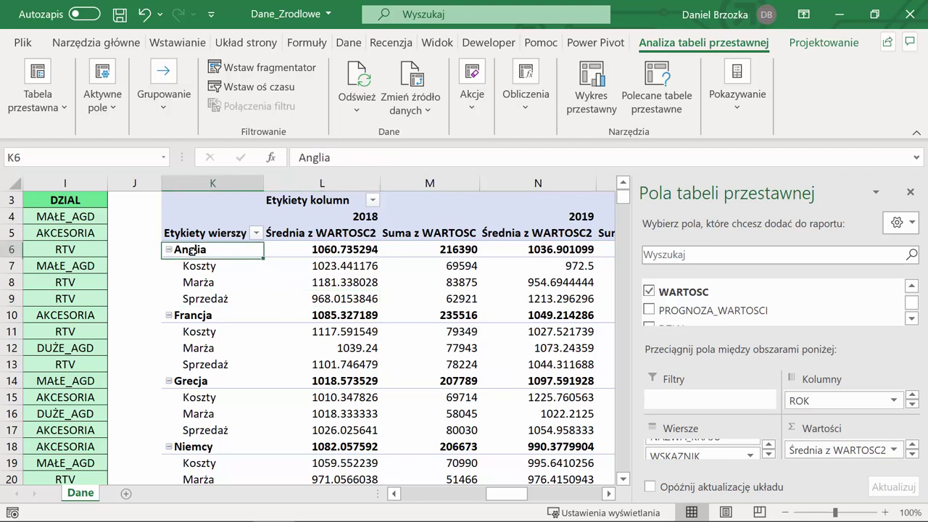
left_click(351, 218)
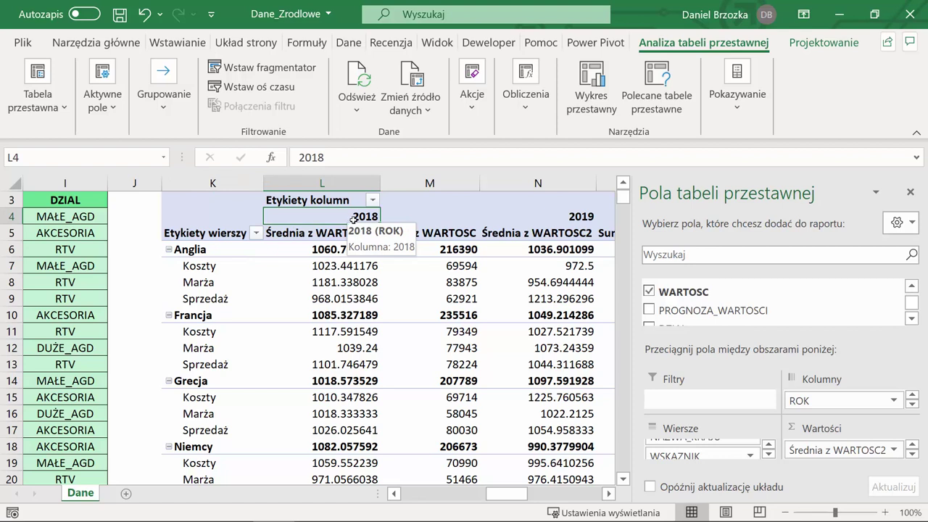
mouse_move(440, 354)
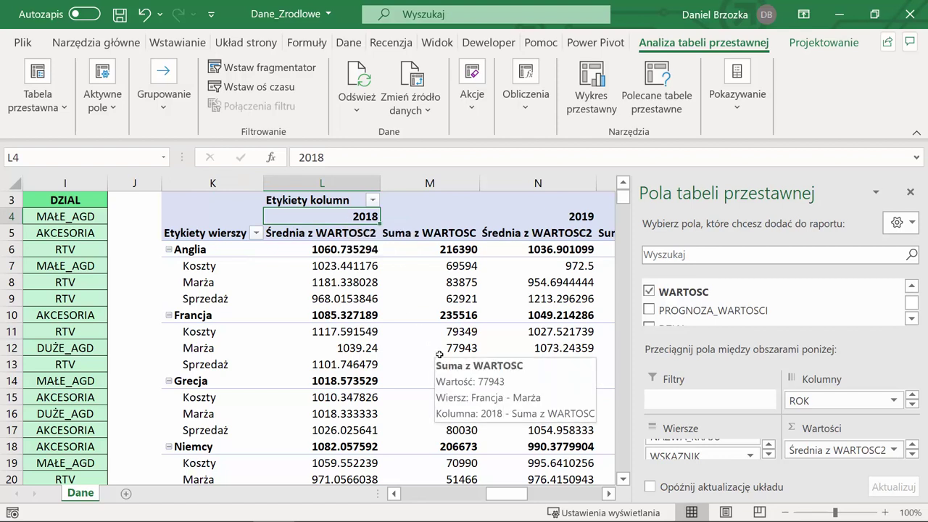